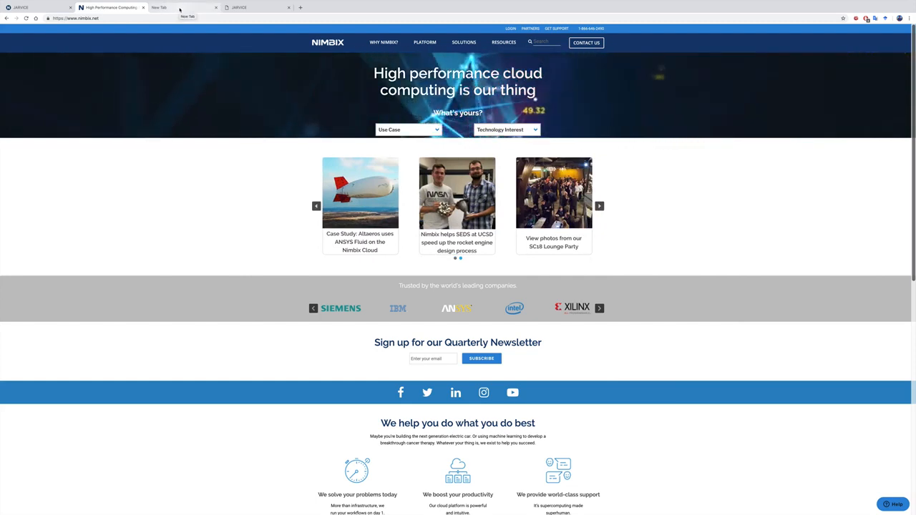
Step: Load platform.jarvice.com in the empty new tab
{"action": "left_click", "coordinate": [180, 8]}
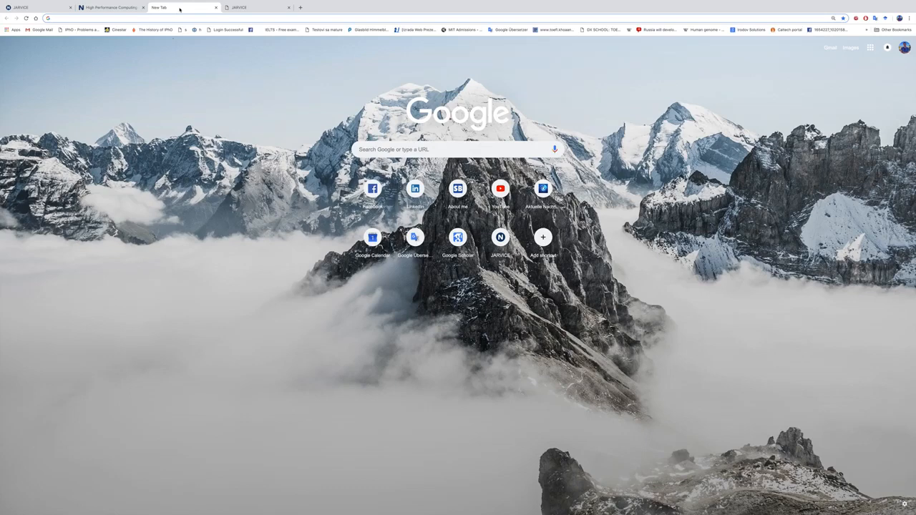
{"action": "type", "text": "platform."}
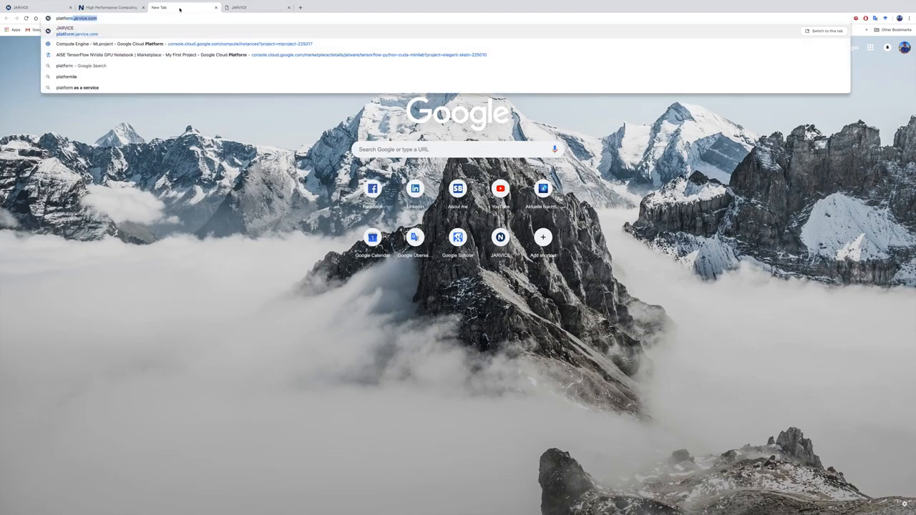
{"action": "type", "text": "jarvice.com"}
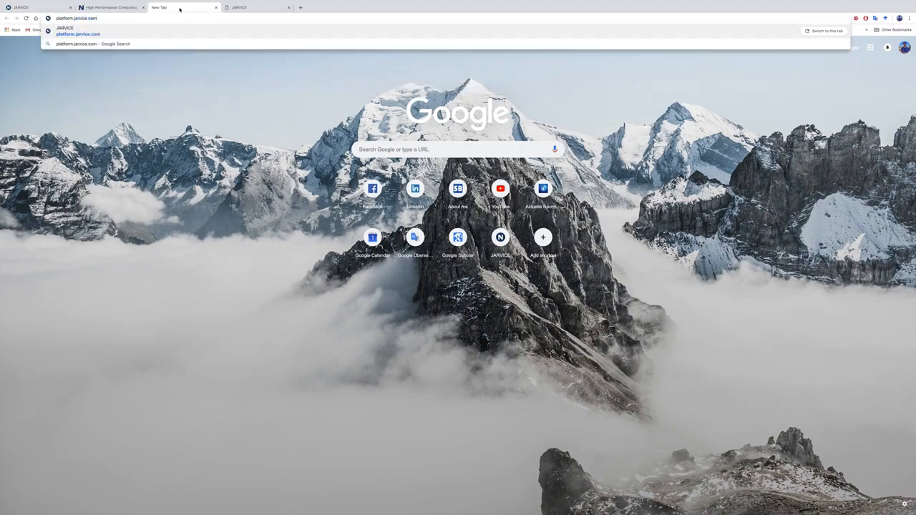
{"action": "key", "text": "Return"}
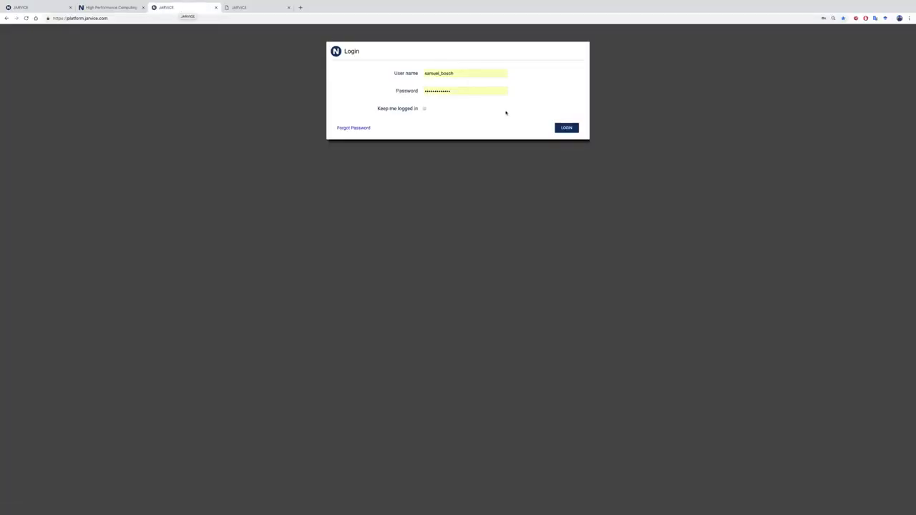
Step: Log in to JARVICE with the saved username and password
{"action": "left_click", "coordinate": [566, 128]}
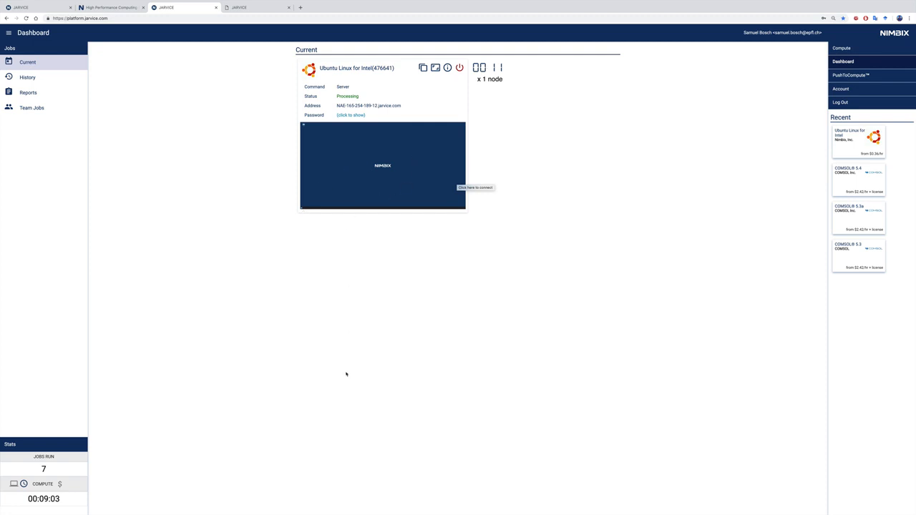
Step: Expand the Compute page's All Apps grid and scroll down to the COMSOL, CUDA and Canu Pipeline apps
{"action": "left_click", "coordinate": [843, 49]}
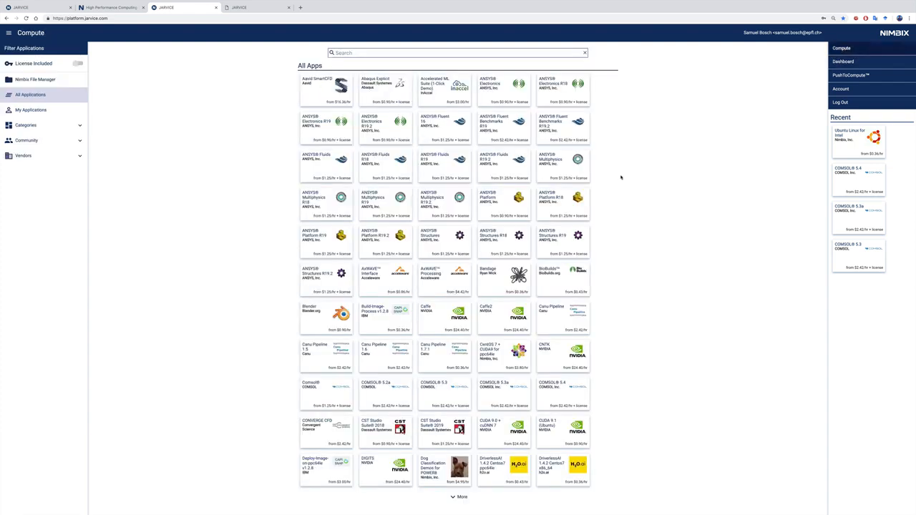
{"action": "left_click", "coordinate": [459, 497]}
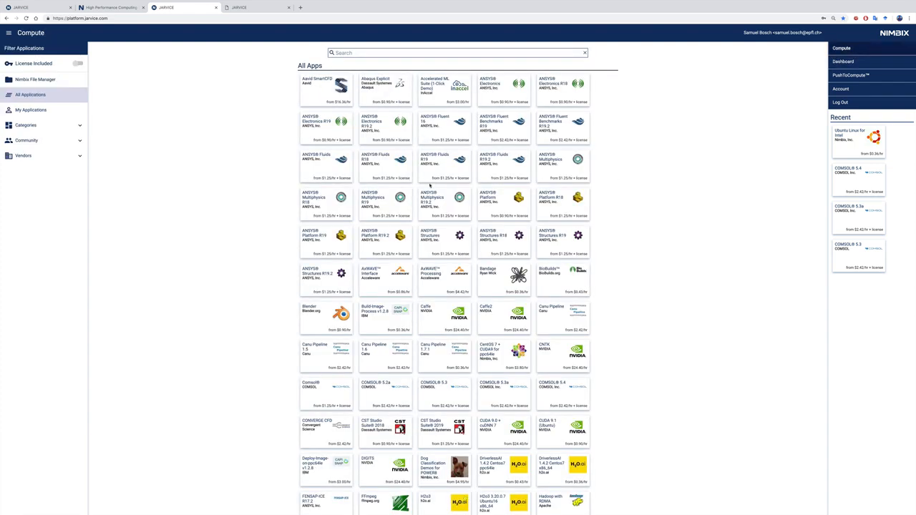
{"action": "scroll", "coordinate": [436, 103], "scroll_direction": "up", "scroll_amount": 5, "text": "ctrl"}
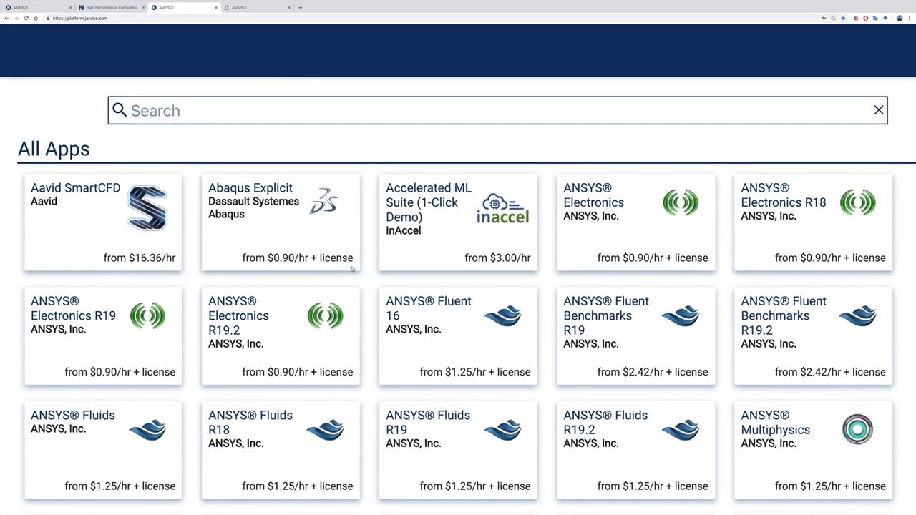
{"action": "scroll", "coordinate": [663, 212], "scroll_direction": "down", "scroll_amount": 3}
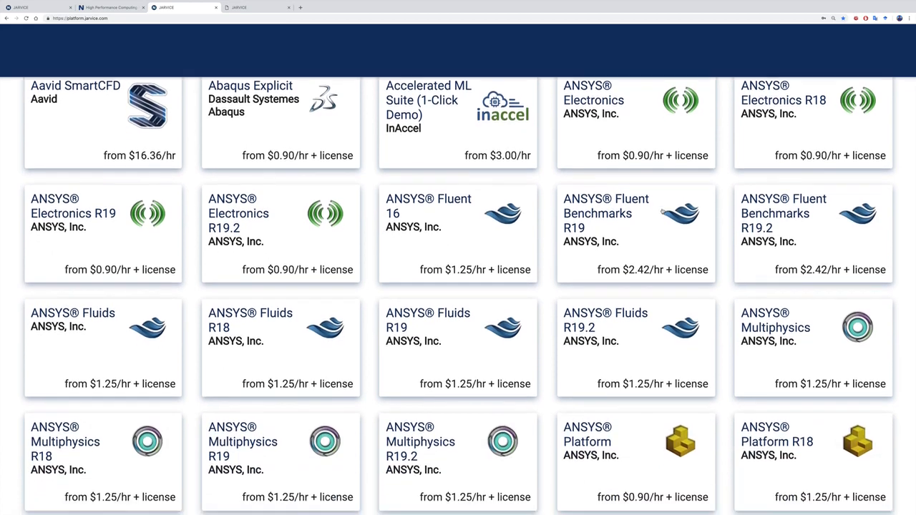
{"action": "scroll", "coordinate": [662, 212], "scroll_direction": "down", "scroll_amount": 4}
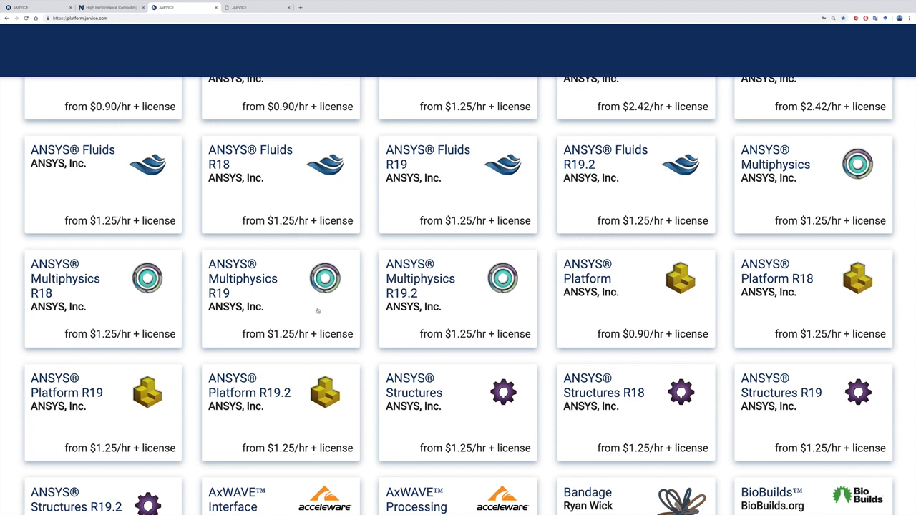
{"action": "scroll", "coordinate": [435, 320], "scroll_direction": "down", "scroll_amount": 3}
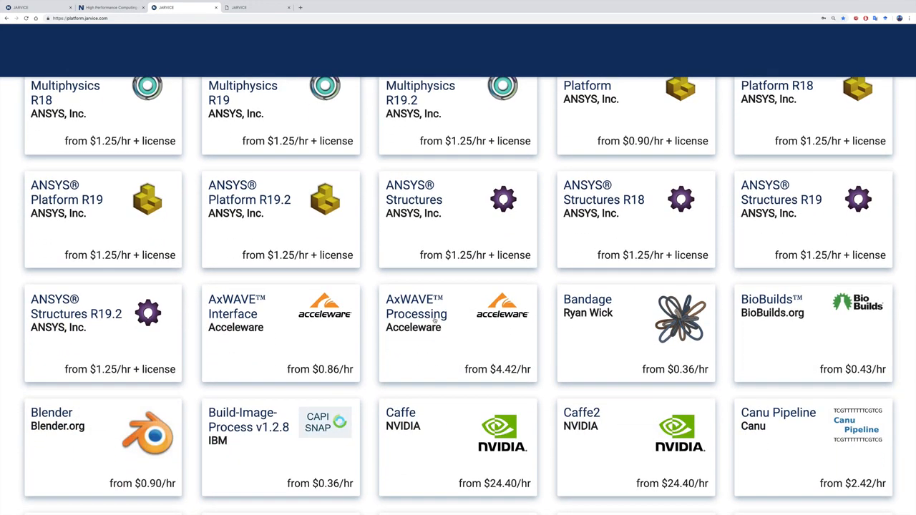
{"action": "scroll", "coordinate": [434, 321], "scroll_direction": "down", "scroll_amount": 5}
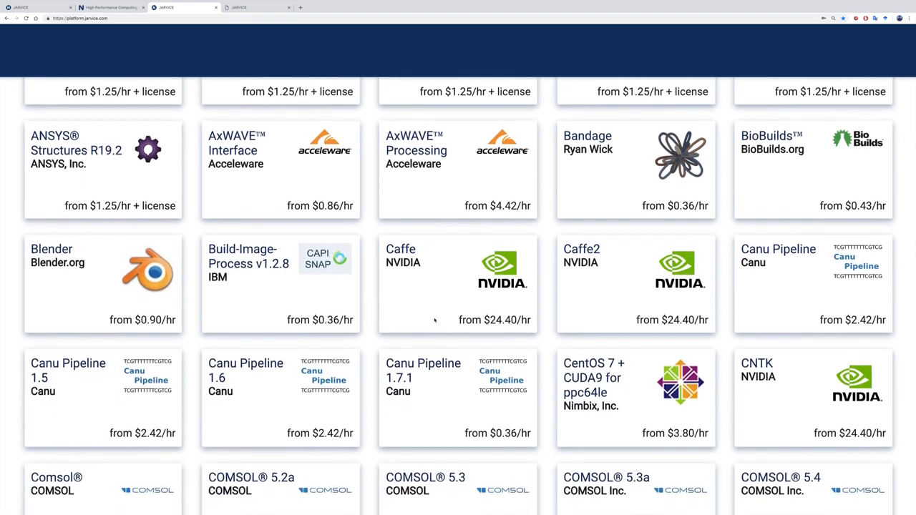
{"action": "scroll", "coordinate": [434, 321], "scroll_direction": "down", "scroll_amount": 2}
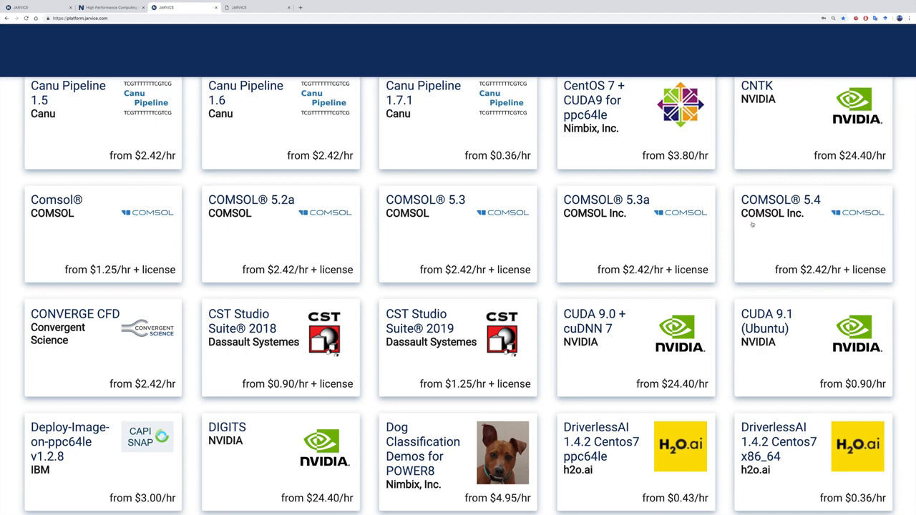
{"action": "scroll", "coordinate": [753, 224], "scroll_direction": "down", "scroll_amount": 4}
{"action": "scroll", "coordinate": [716, 295], "scroll_direction": "down", "scroll_amount": 2}
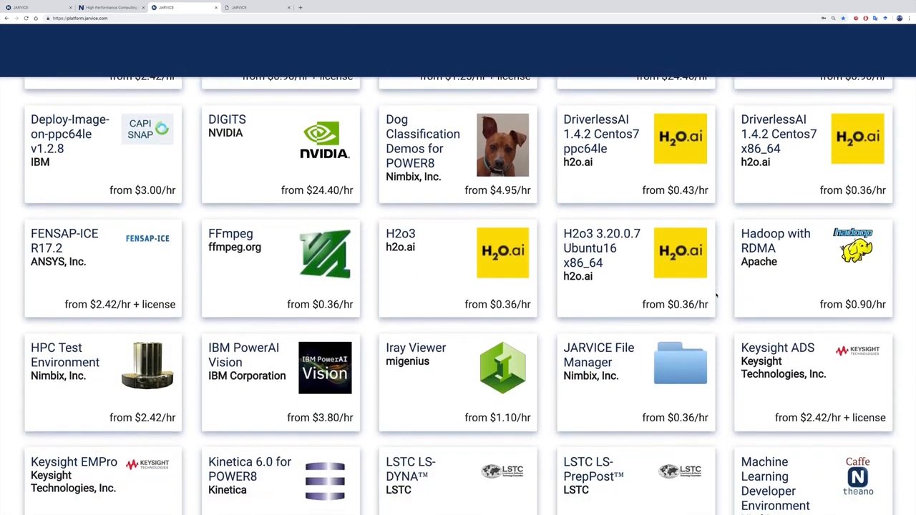
{"action": "scroll", "coordinate": [716, 295], "scroll_direction": "down", "scroll_amount": 1}
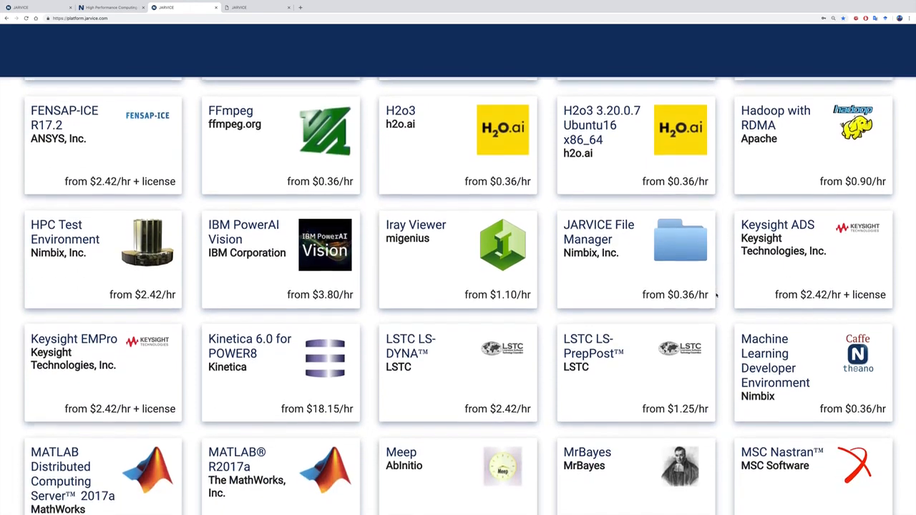
{"action": "scroll", "coordinate": [250, 342], "scroll_direction": "down", "scroll_amount": 1}
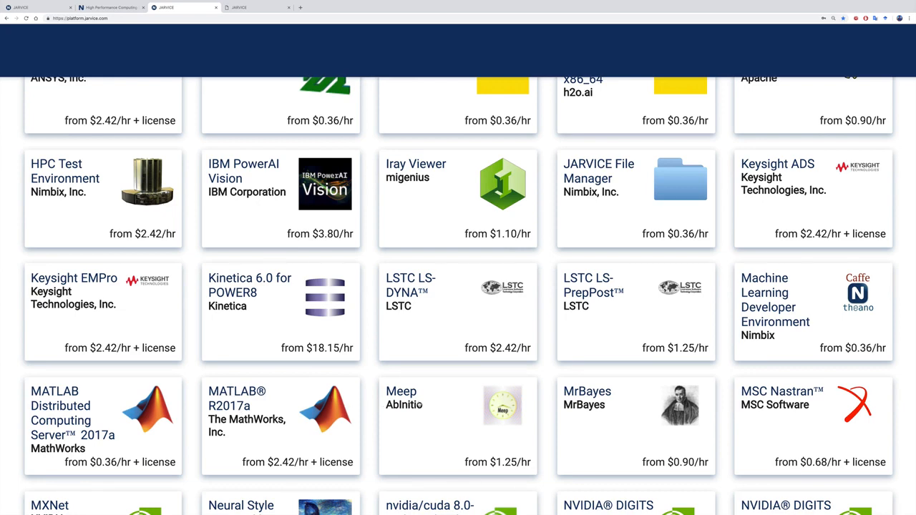
{"action": "scroll", "coordinate": [423, 405], "scroll_direction": "down", "scroll_amount": 3}
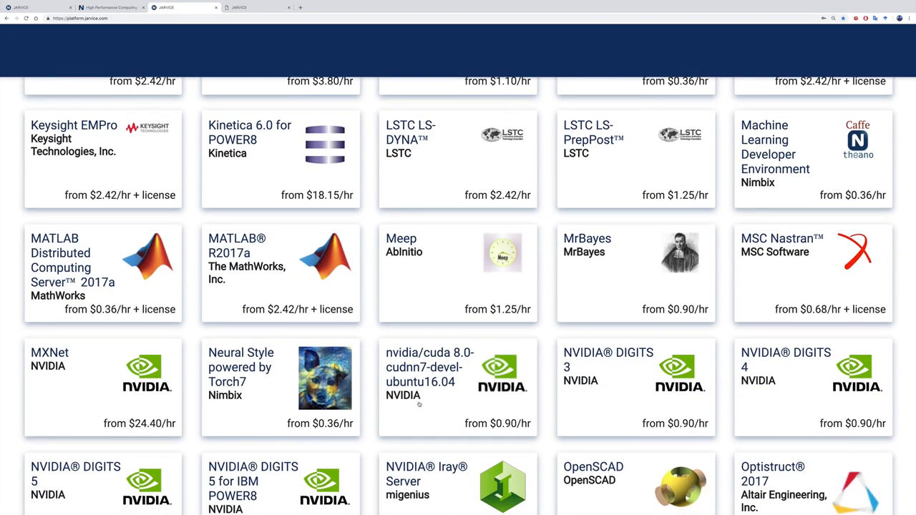
{"action": "scroll", "coordinate": [420, 405], "scroll_direction": "down", "scroll_amount": 1}
{"action": "scroll", "coordinate": [420, 405], "scroll_direction": "down", "scroll_amount": 3}
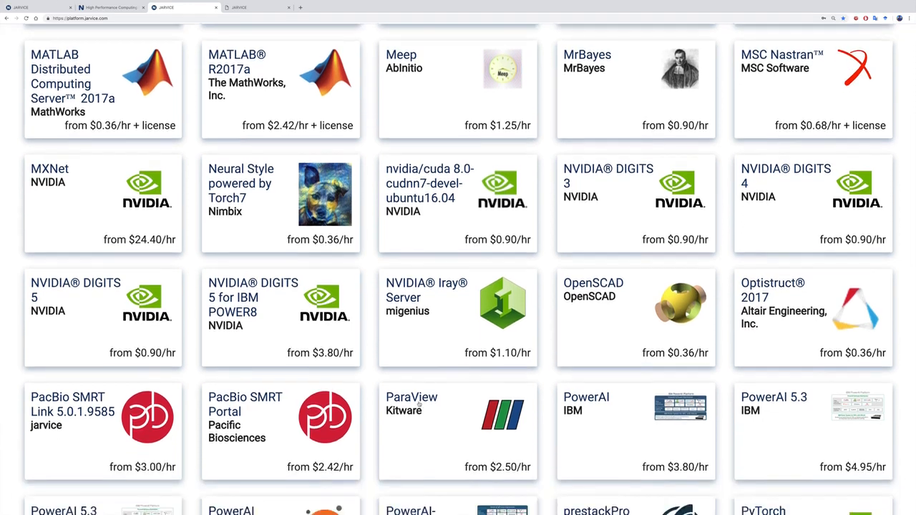
{"action": "scroll", "coordinate": [419, 405], "scroll_direction": "down", "scroll_amount": 3}
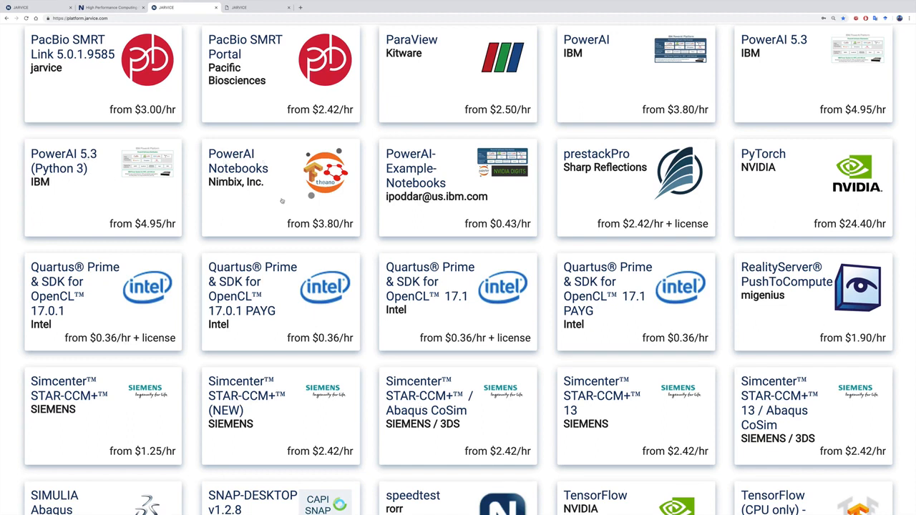
{"action": "scroll", "coordinate": [282, 201], "scroll_direction": "down", "scroll_amount": 2}
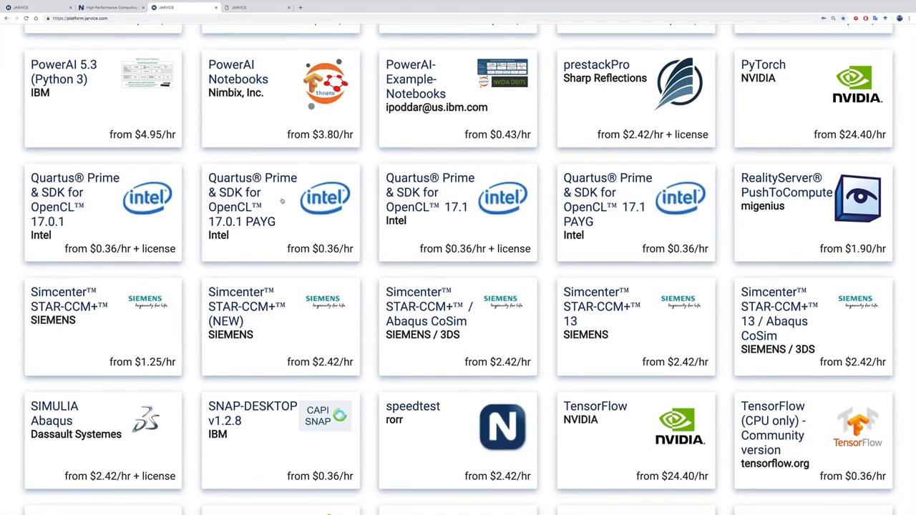
{"action": "scroll", "coordinate": [282, 201], "scroll_direction": "down", "scroll_amount": 5}
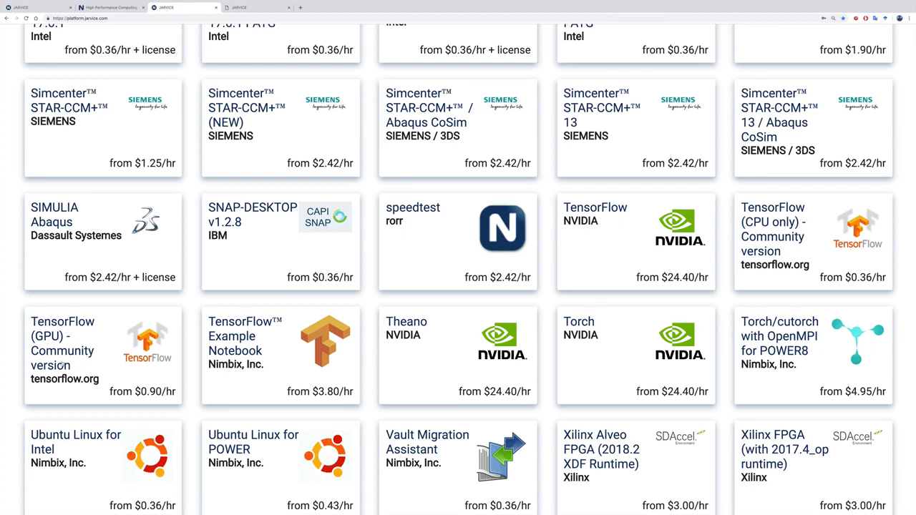
{"action": "scroll", "coordinate": [66, 372], "scroll_direction": "down", "scroll_amount": 5}
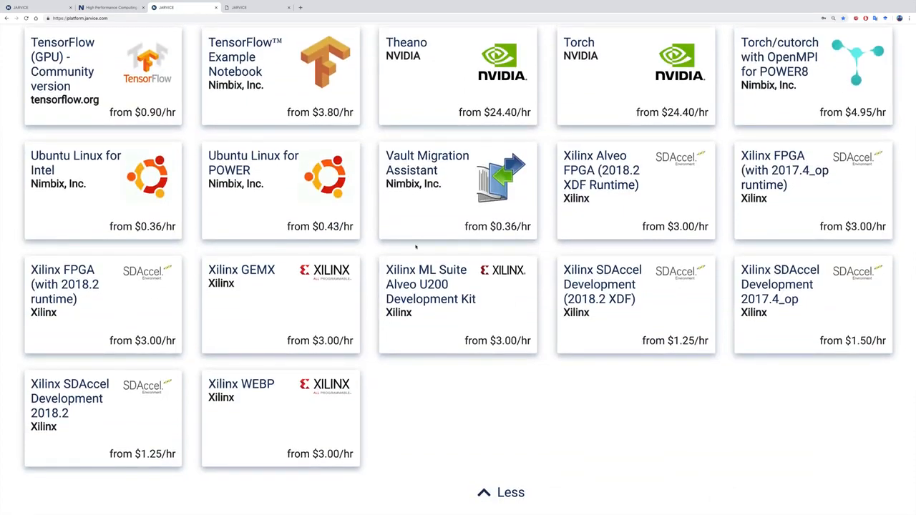
{"action": "scroll", "coordinate": [415, 247], "scroll_direction": "down", "scroll_amount": 5, "text": "ctrl"}
{"action": "scroll", "coordinate": [417, 247], "scroll_direction": "up", "scroll_amount": 10}
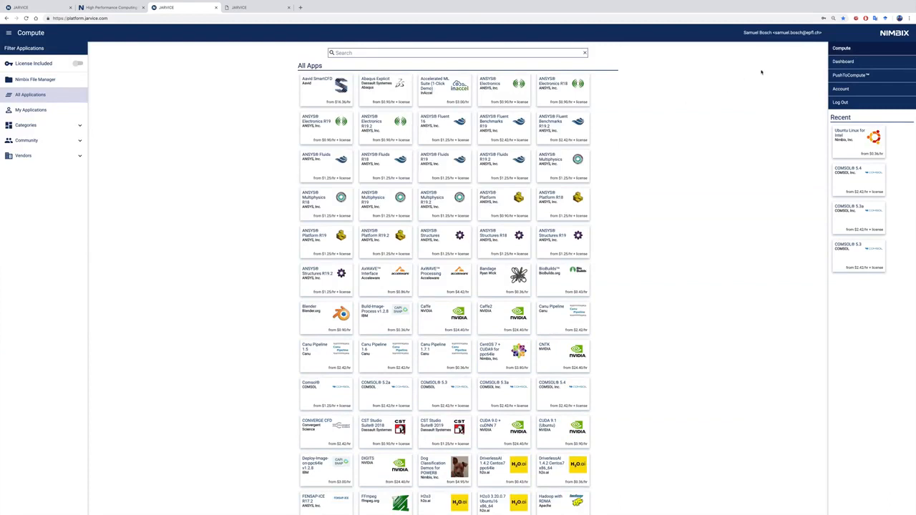
Step: Go from the Dashboard into Account settings and show the empty Team member list
{"action": "left_click", "coordinate": [849, 62]}
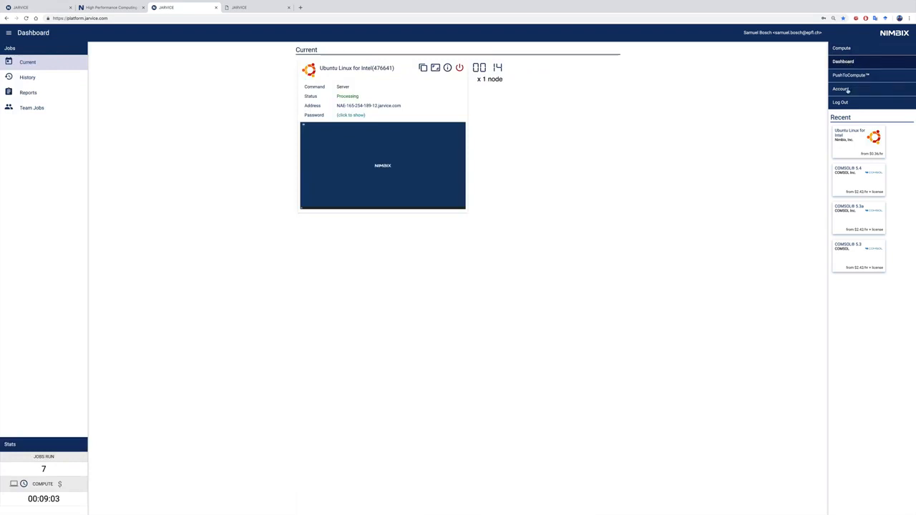
{"action": "left_click", "coordinate": [841, 88]}
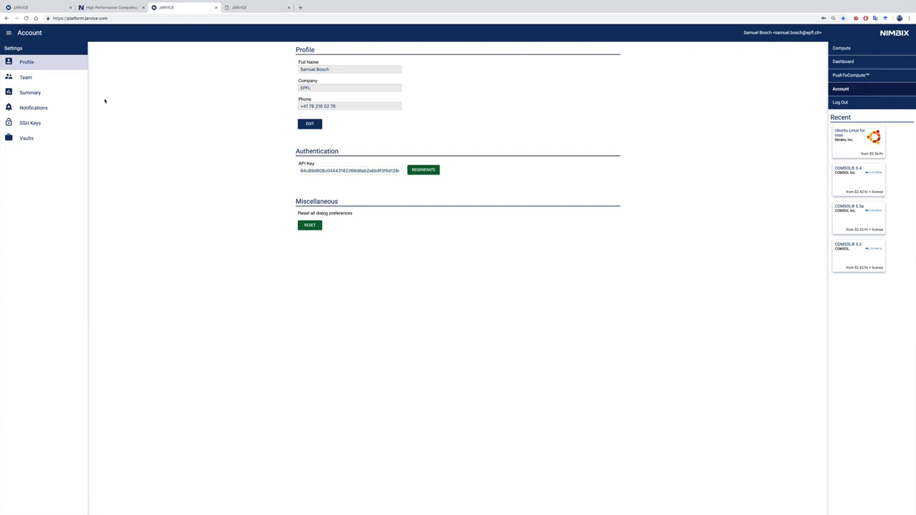
{"action": "left_click", "coordinate": [58, 80]}
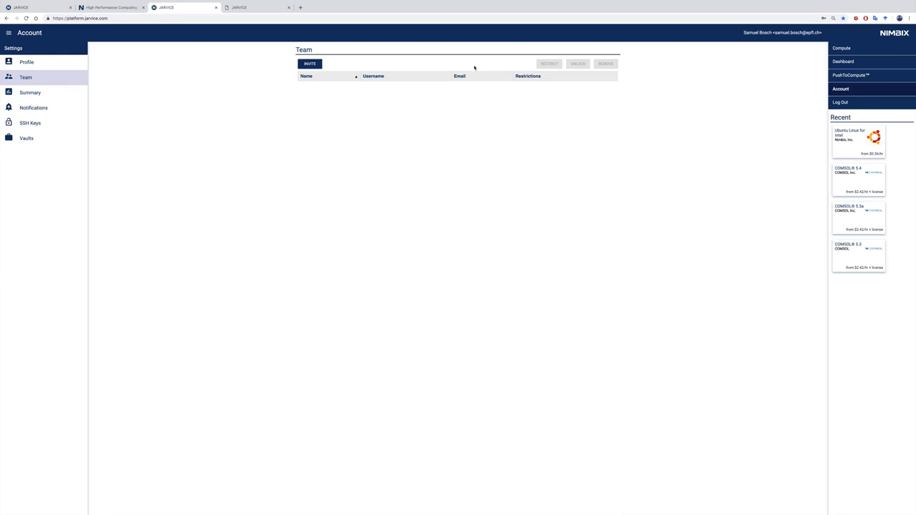
Step: Cancel the Invite Team Member dialog and return to the Compute All Apps catalogue
{"action": "left_click", "coordinate": [309, 66]}
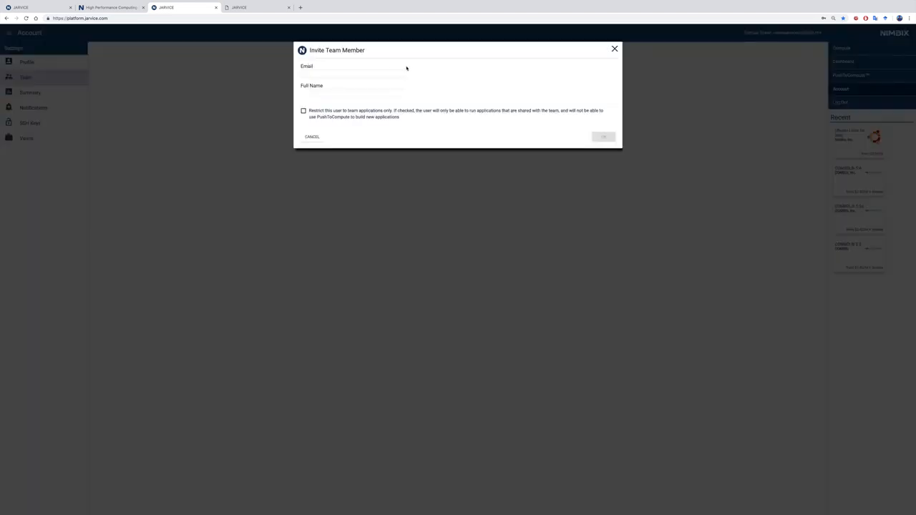
{"action": "left_click", "coordinate": [614, 50]}
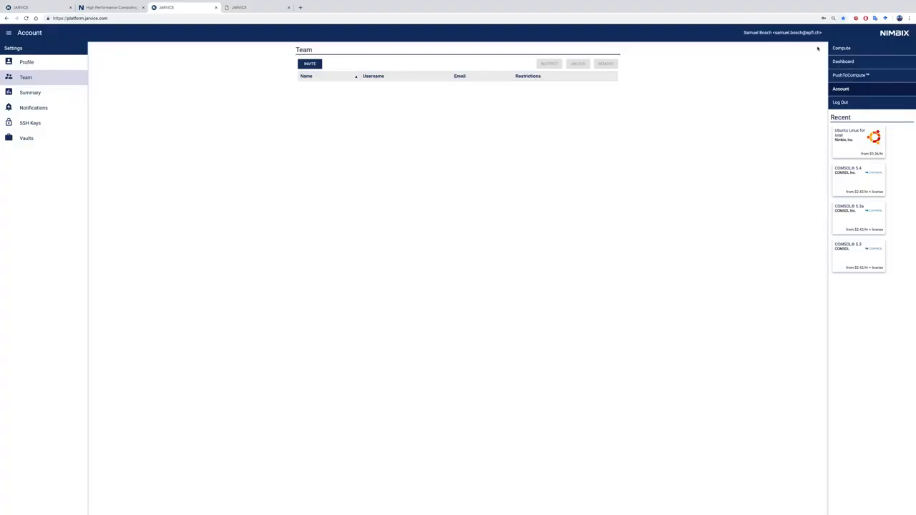
{"action": "left_click", "coordinate": [843, 52]}
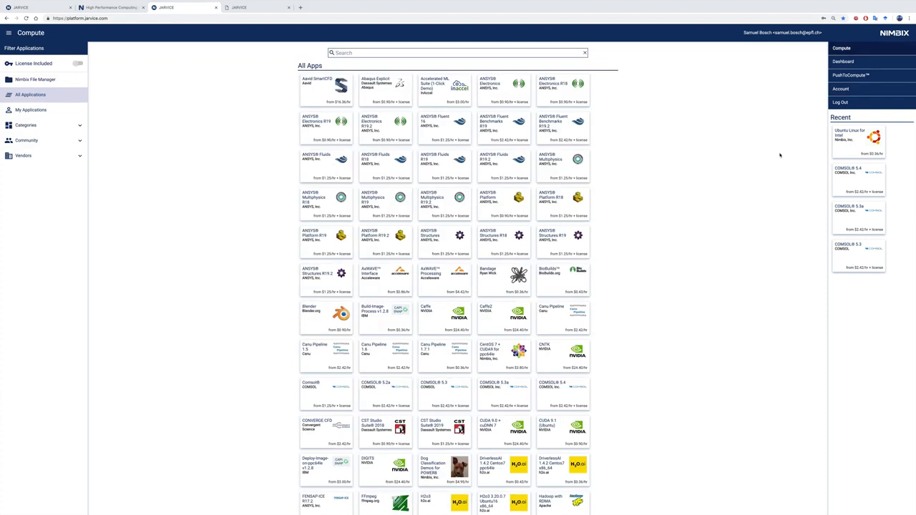
{"action": "left_click", "coordinate": [845, 63]}
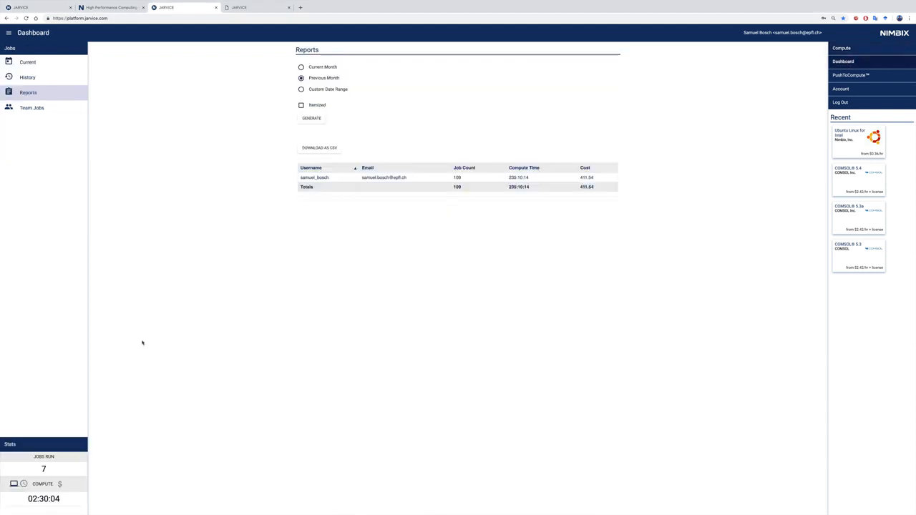
{"action": "scroll", "coordinate": [23, 505], "scroll_direction": "up", "scroll_amount": 5, "text": "ctrl"}
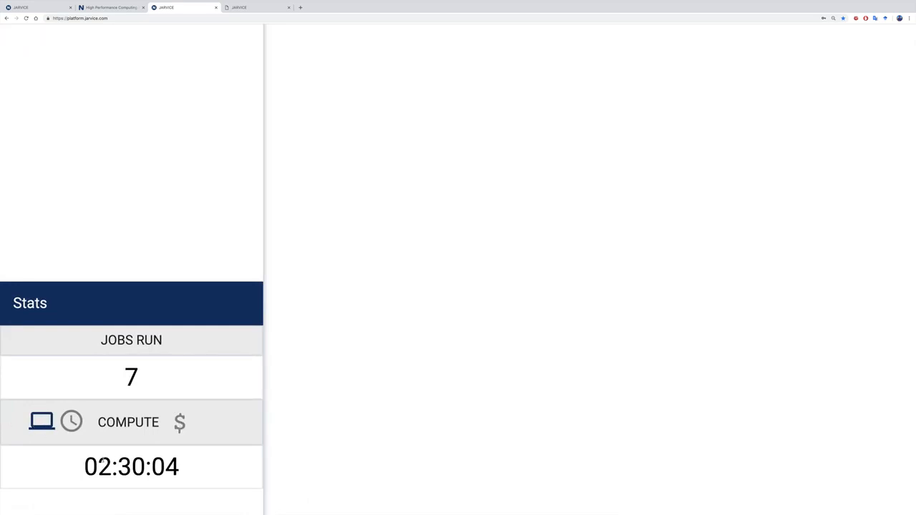
{"action": "left_click", "coordinate": [72, 422]}
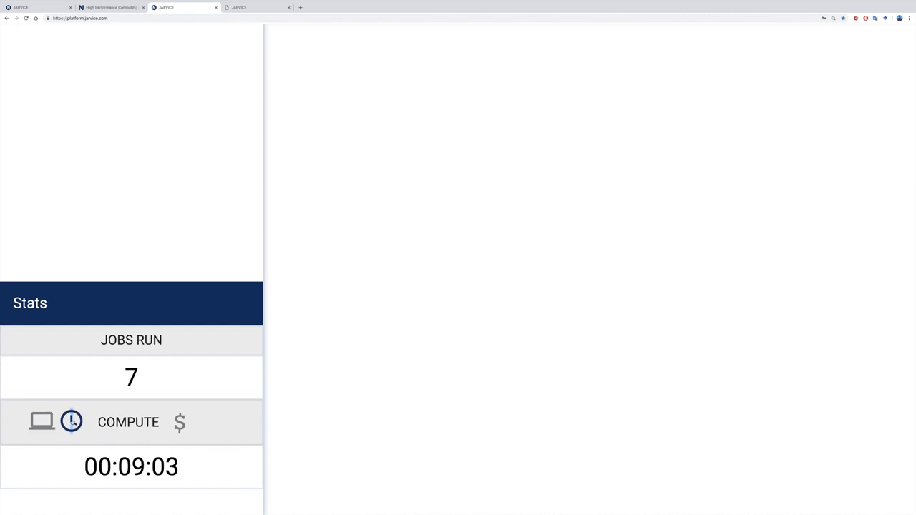
{"action": "left_click", "coordinate": [44, 421]}
{"action": "left_click", "coordinate": [71, 422]}
{"action": "left_click", "coordinate": [177, 425]}
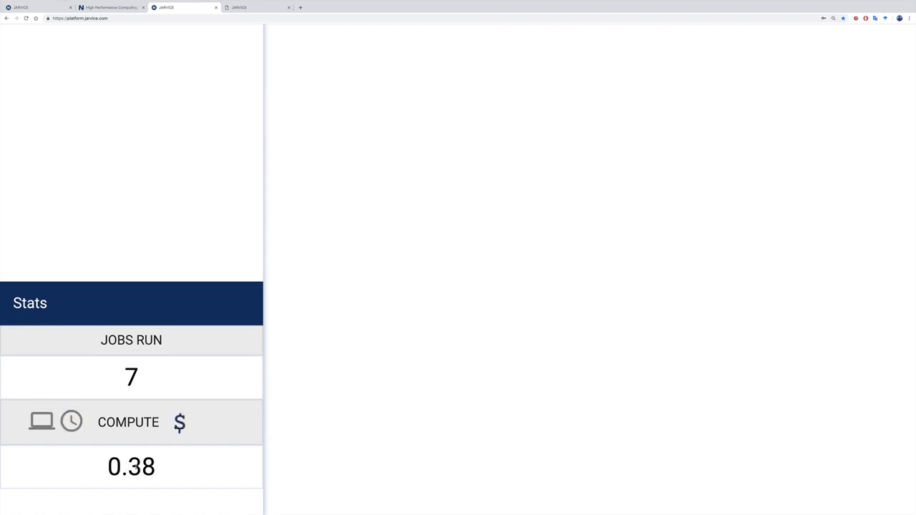
{"action": "double_click", "coordinate": [138, 466]}
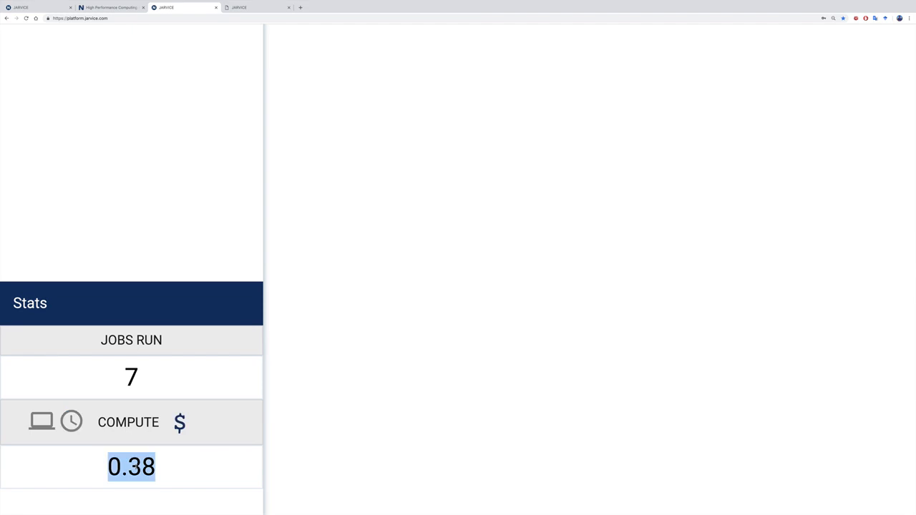
{"action": "left_click", "coordinate": [155, 466]}
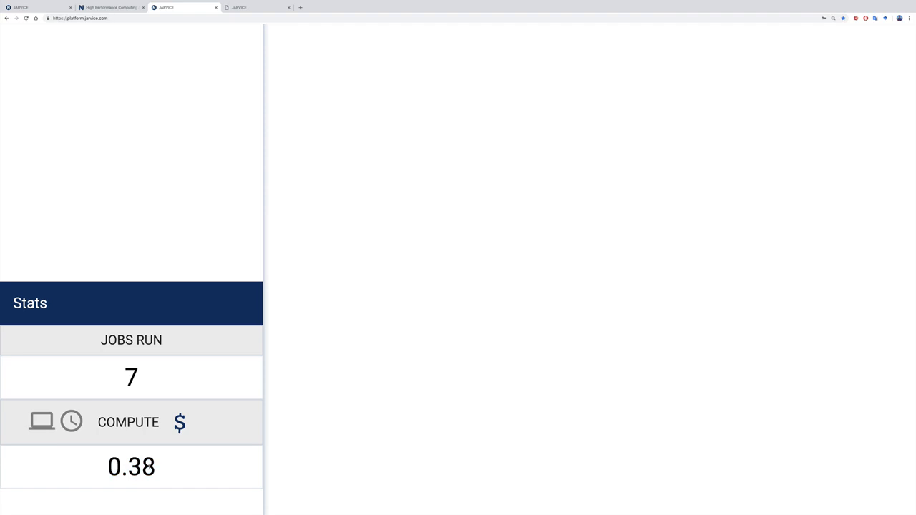
{"action": "double_click", "coordinate": [155, 466]}
{"action": "left_click", "coordinate": [154, 466]}
{"action": "scroll", "coordinate": [155, 466], "scroll_direction": "down", "scroll_amount": 5, "text": "ctrl"}
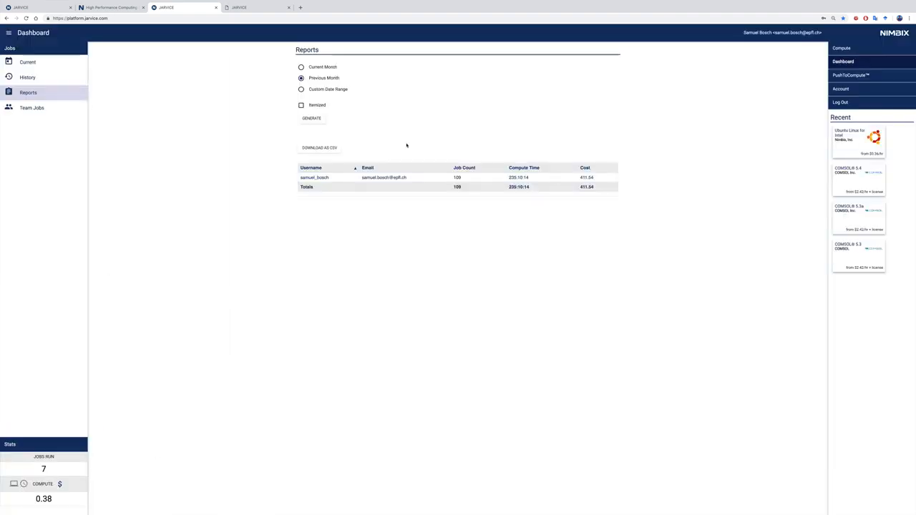
{"action": "left_click", "coordinate": [846, 48]}
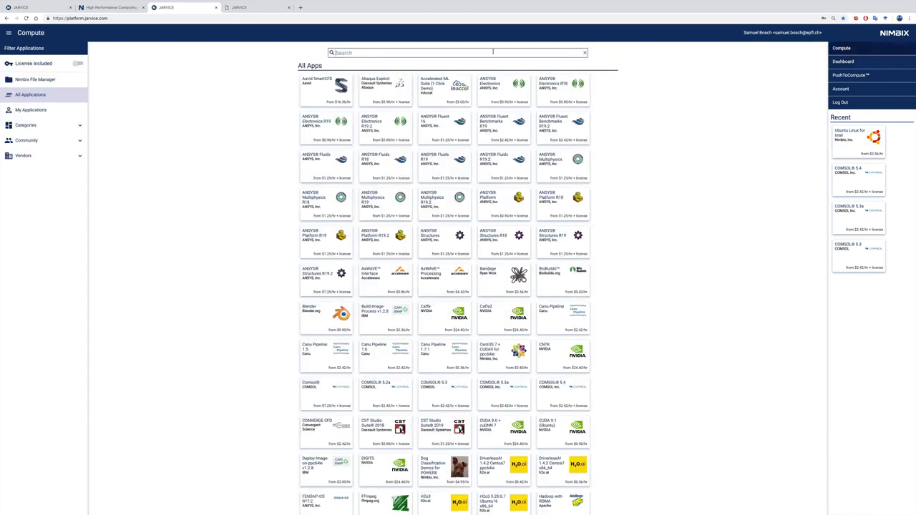
Step: Search apps for 'comsol' and start a COMSOL 5.4 COMSOL Multiphysics desktop launch
{"action": "left_click", "coordinate": [492, 52]}
{"action": "type", "text": "comsol"}
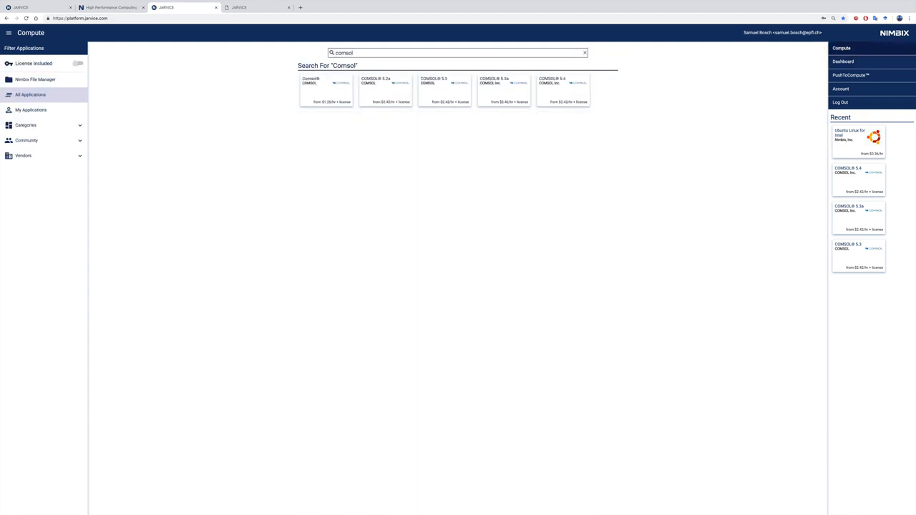
{"action": "left_click", "coordinate": [566, 91]}
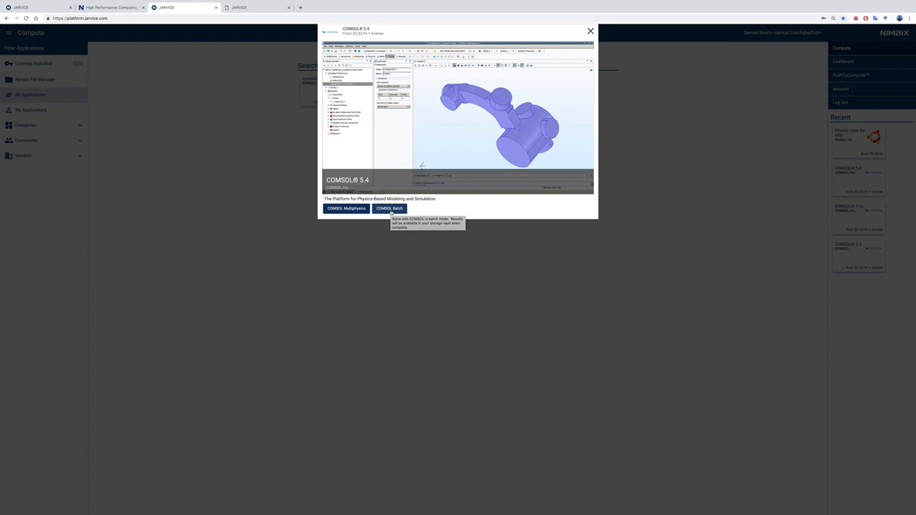
{"action": "left_click", "coordinate": [344, 211]}
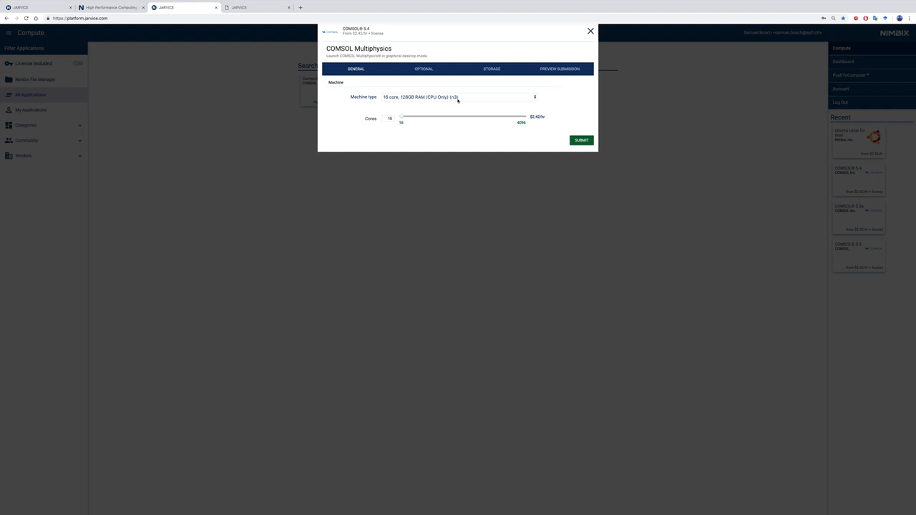
Step: Choose the 20 core Intel Skylake (n9) machine type
{"action": "scroll", "coordinate": [458, 101], "scroll_direction": "up", "scroll_amount": 5, "text": "ctrl"}
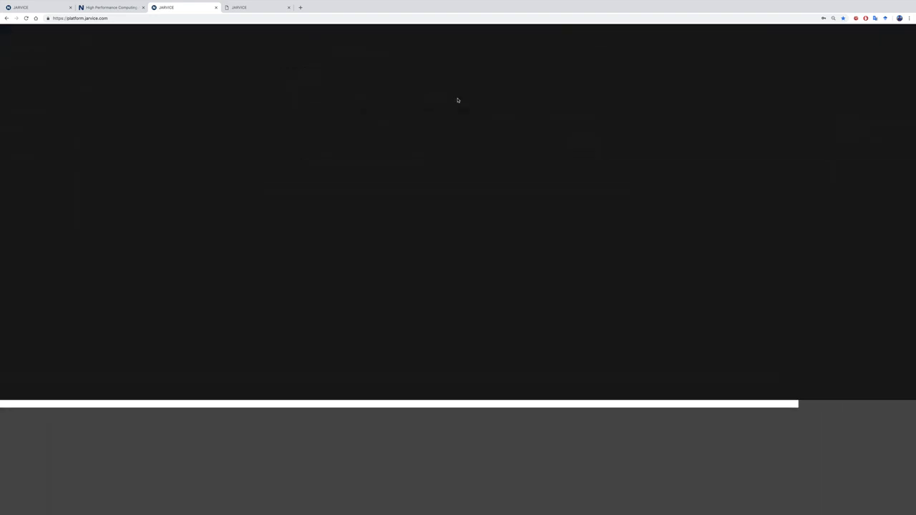
{"action": "scroll", "coordinate": [504, 139], "scroll_direction": "left", "scroll_amount": 2}
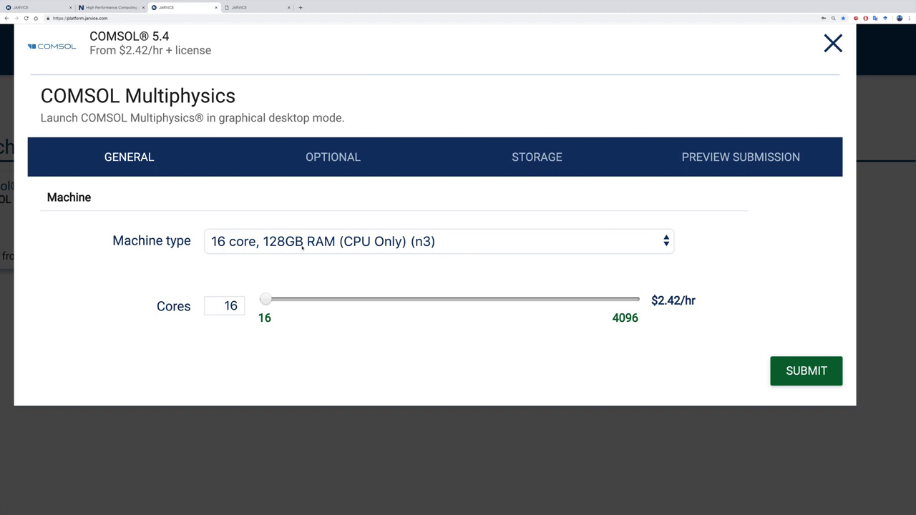
{"action": "left_click", "coordinate": [332, 244]}
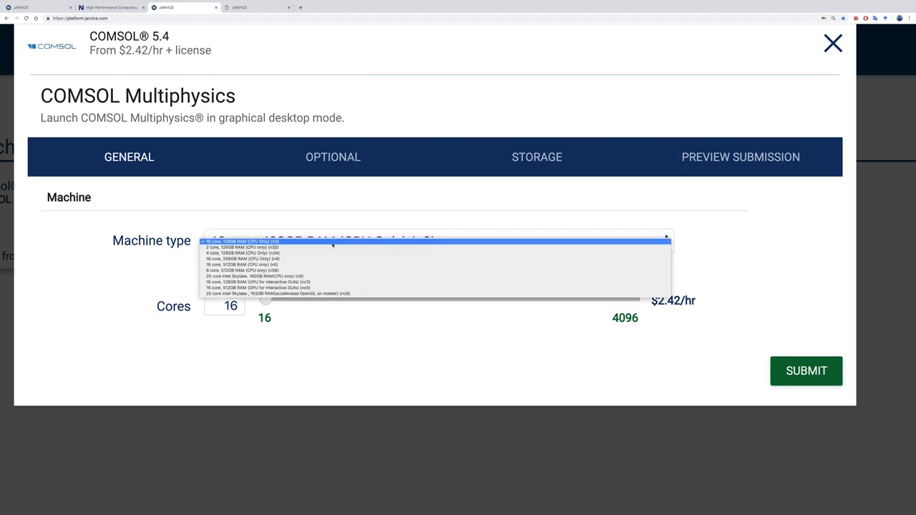
{"action": "left_click", "coordinate": [214, 276]}
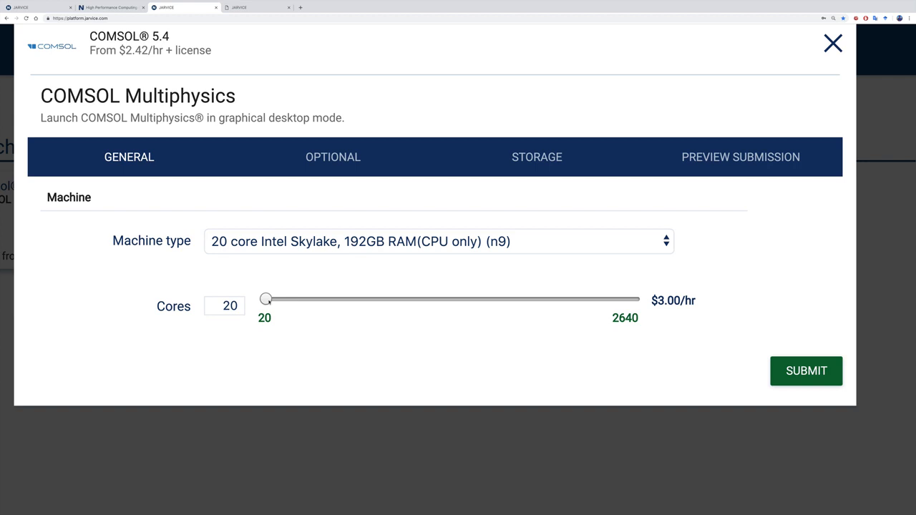
Step: Try the 2640-core maximum, return to 20 cores at $3.00/hr, and show the optional parameters
{"action": "left_click_drag", "start_coordinate": [265, 299], "coordinate": [657, 299]}
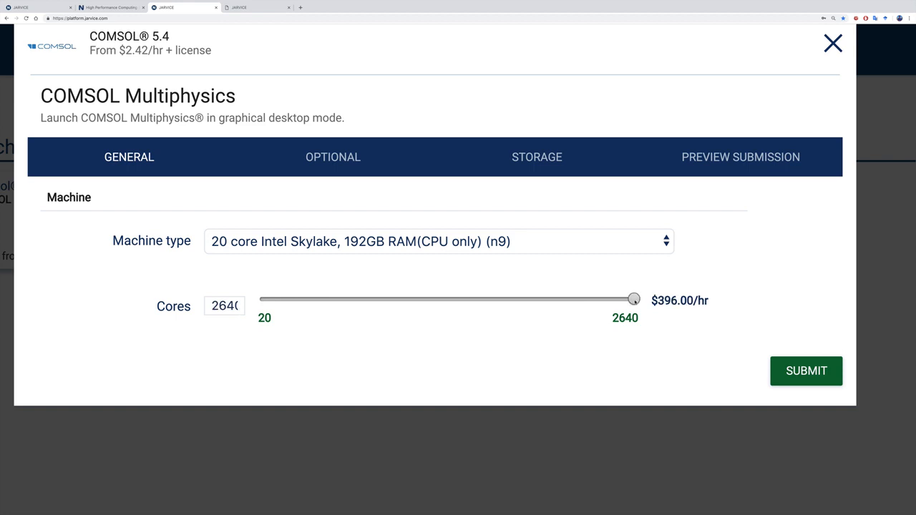
{"action": "left_click_drag", "start_coordinate": [635, 299], "coordinate": [256, 301]}
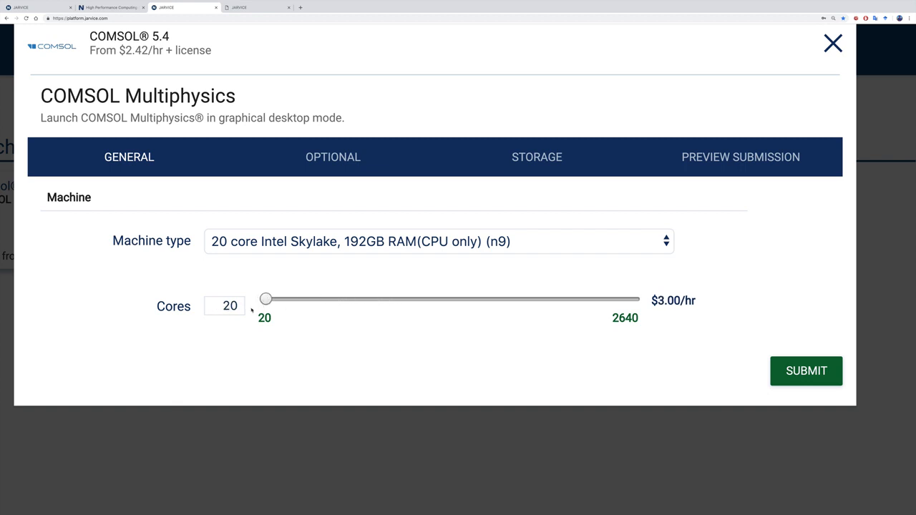
{"action": "double_click", "coordinate": [234, 307]}
{"action": "left_click", "coordinate": [254, 341]}
{"action": "triple_click", "coordinate": [673, 301]}
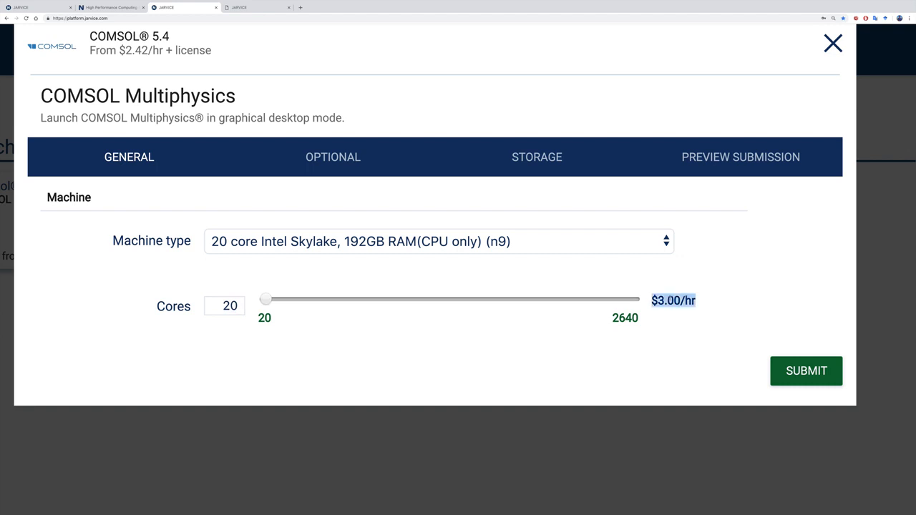
{"action": "left_click", "coordinate": [666, 326]}
{"action": "left_click", "coordinate": [318, 160]}
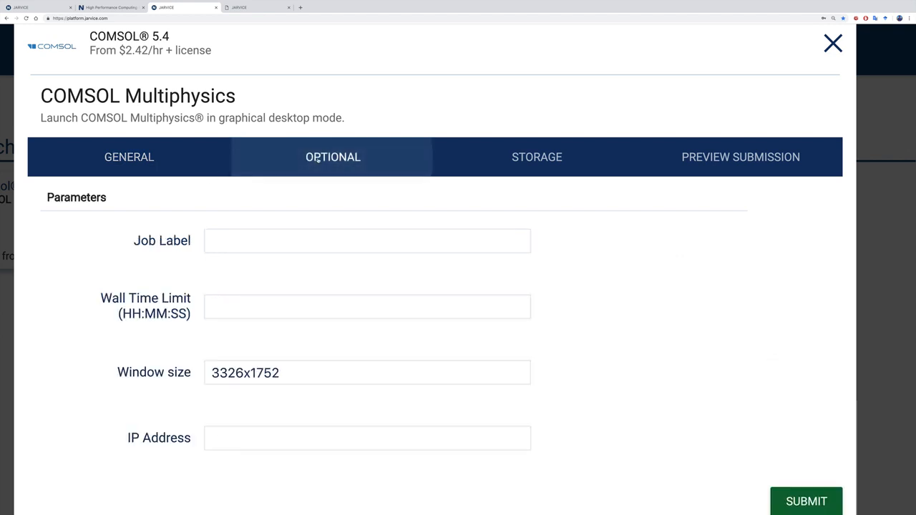
Step: Step through Job Label, Wall Time Limit and window size, leaving them unchanged
{"action": "left_click", "coordinate": [248, 240]}
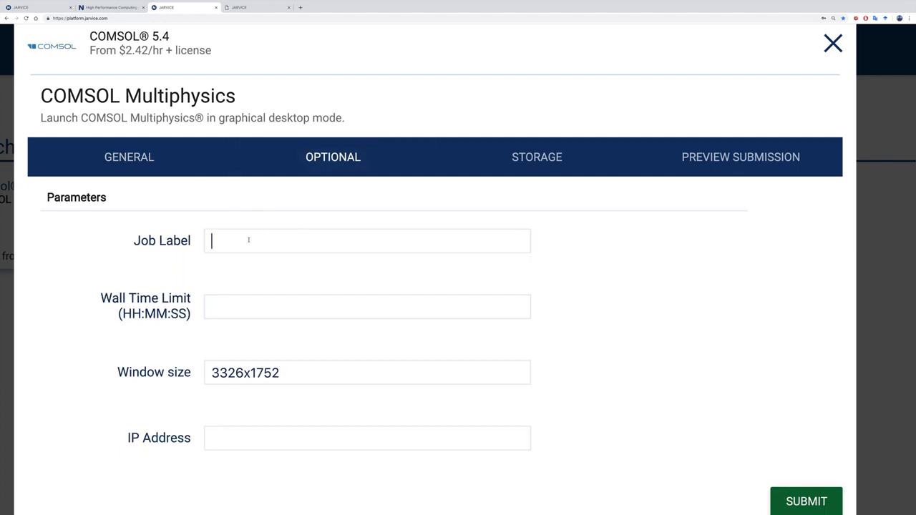
{"action": "left_click", "coordinate": [232, 304]}
{"action": "scroll", "coordinate": [229, 304], "scroll_direction": "down", "scroll_amount": 1}
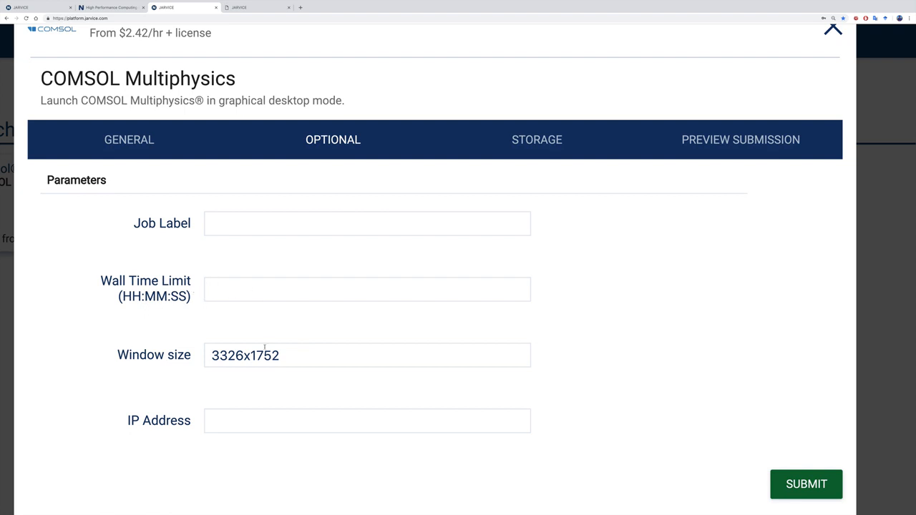
{"action": "key", "text": "Tab"}
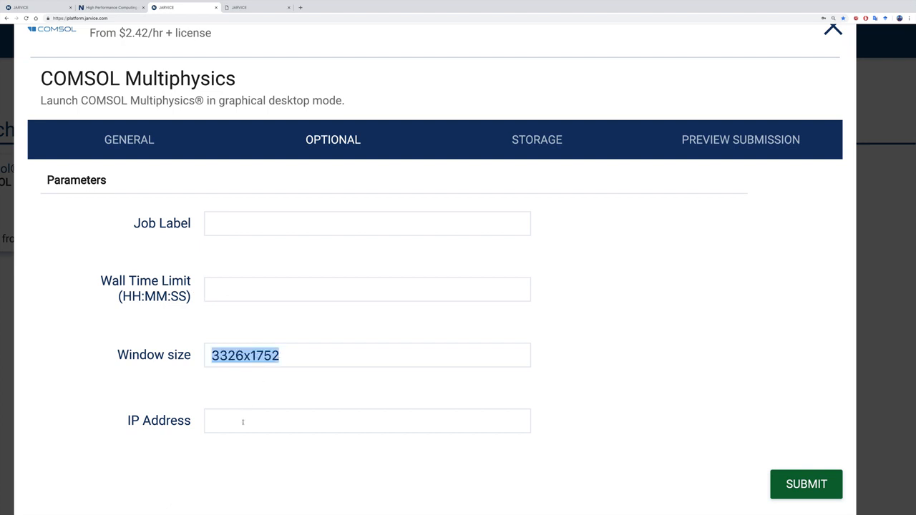
Step: Keep premium as the job's storage vault
{"action": "left_click", "coordinate": [536, 143]}
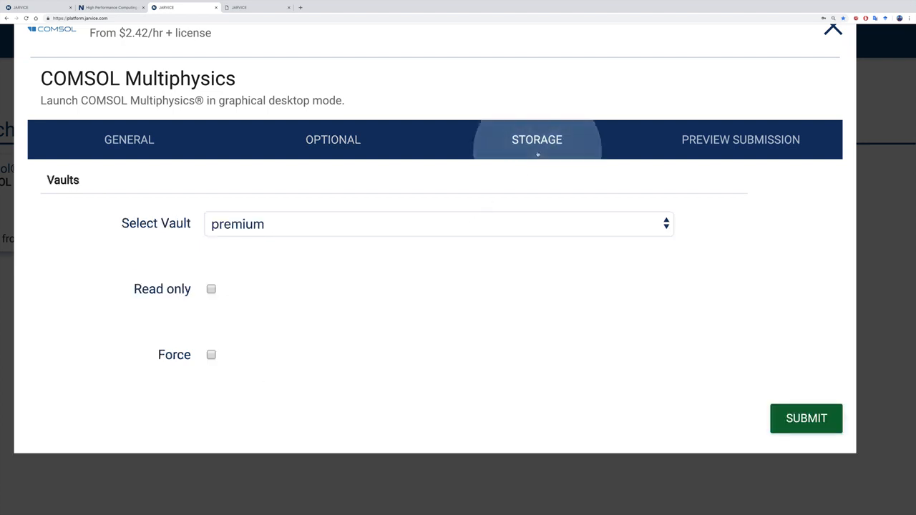
{"action": "left_click", "coordinate": [290, 223]}
{"action": "left_click", "coordinate": [279, 225]}
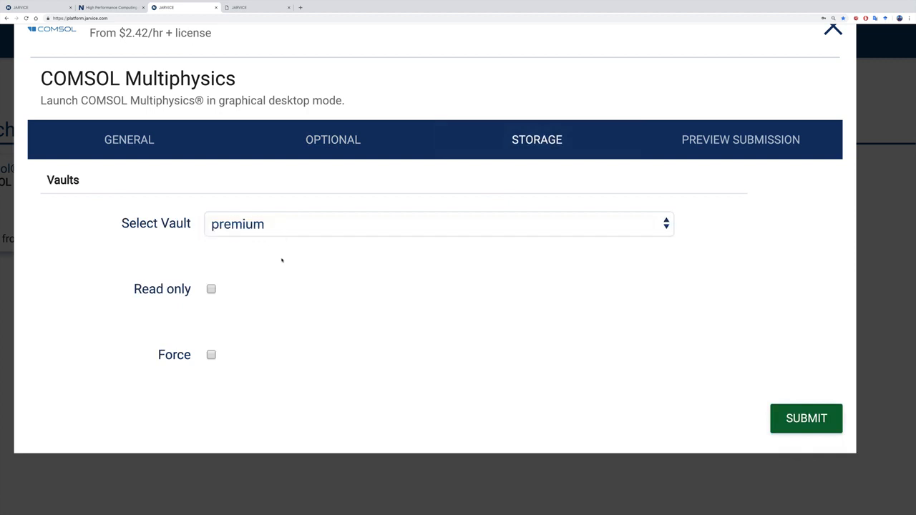
Step: Review the JSON submission preview, then go back to the GENERAL machine settings
{"action": "left_click", "coordinate": [707, 142]}
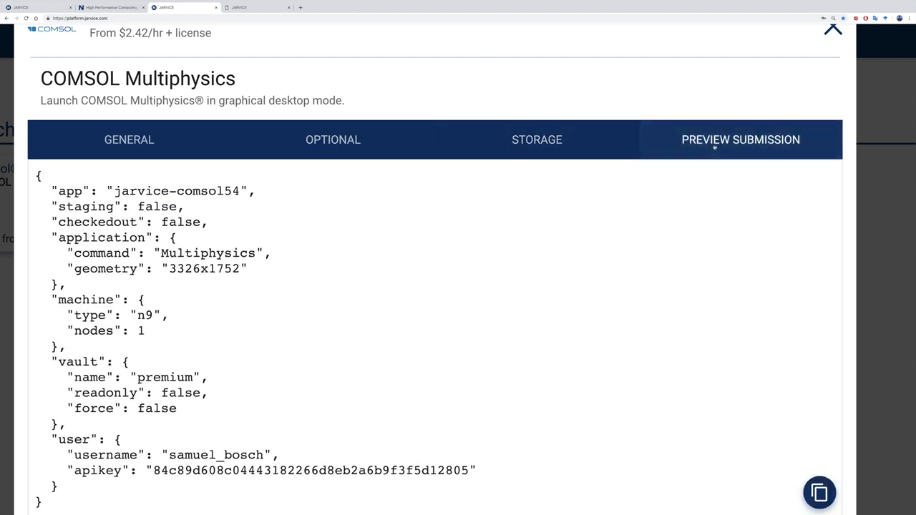
{"action": "scroll", "coordinate": [169, 323], "scroll_direction": "down", "scroll_amount": 2}
{"action": "scroll", "coordinate": [170, 323], "scroll_direction": "up", "scroll_amount": 1}
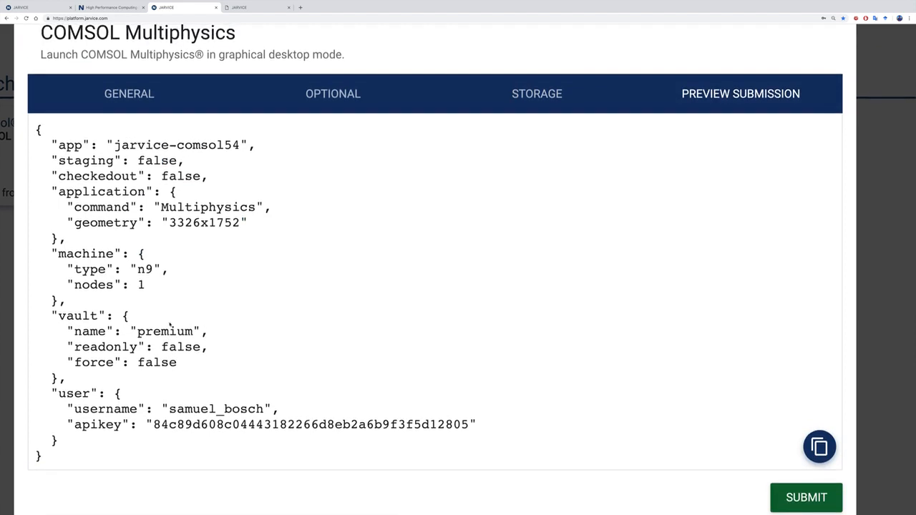
{"action": "left_click", "coordinate": [119, 93]}
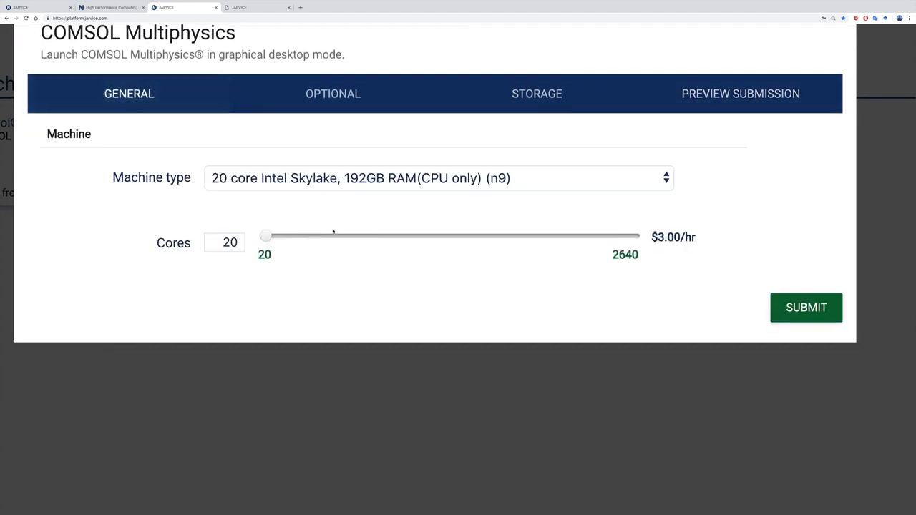
{"action": "scroll", "coordinate": [661, 285], "scroll_direction": "up", "scroll_amount": 2}
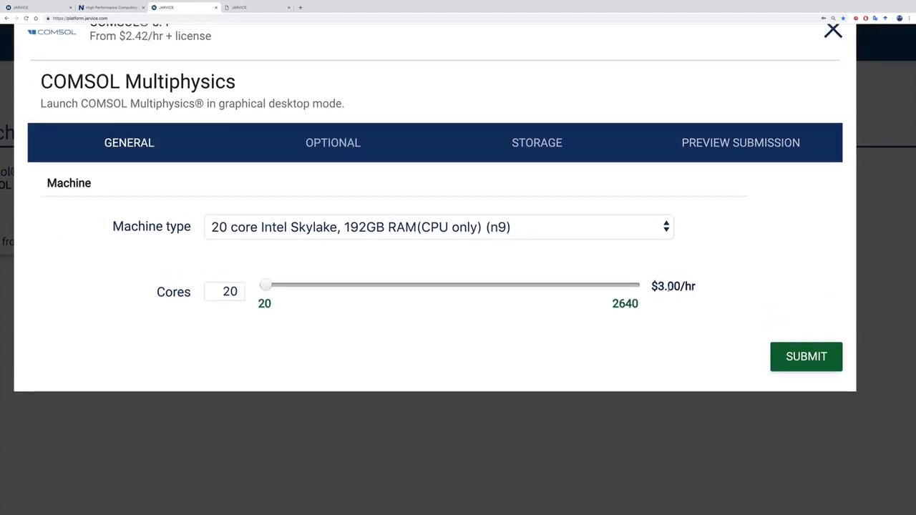
Step: Submit the COMSOL 5.4 job and zoom out until it shows Processing with a desktop preview
{"action": "left_click", "coordinate": [823, 374]}
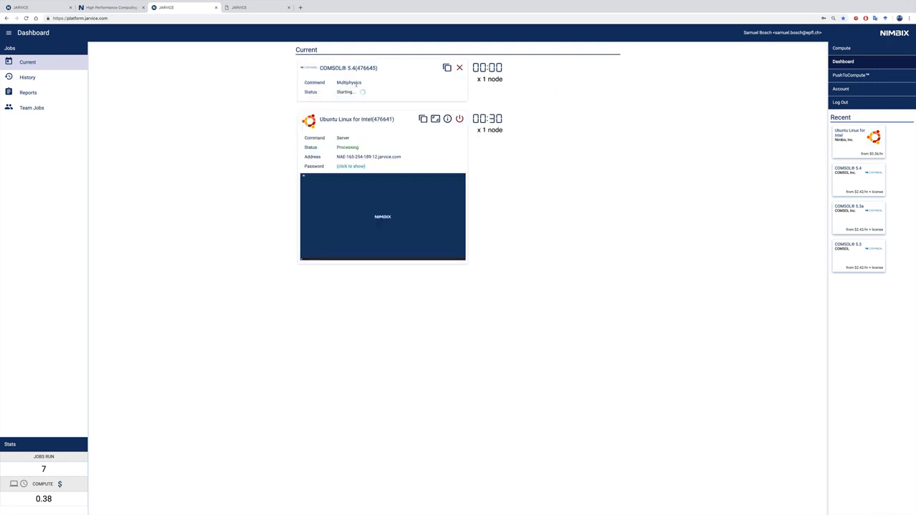
{"action": "scroll", "coordinate": [352, 91], "scroll_direction": "up", "scroll_amount": 5, "text": "ctrl"}
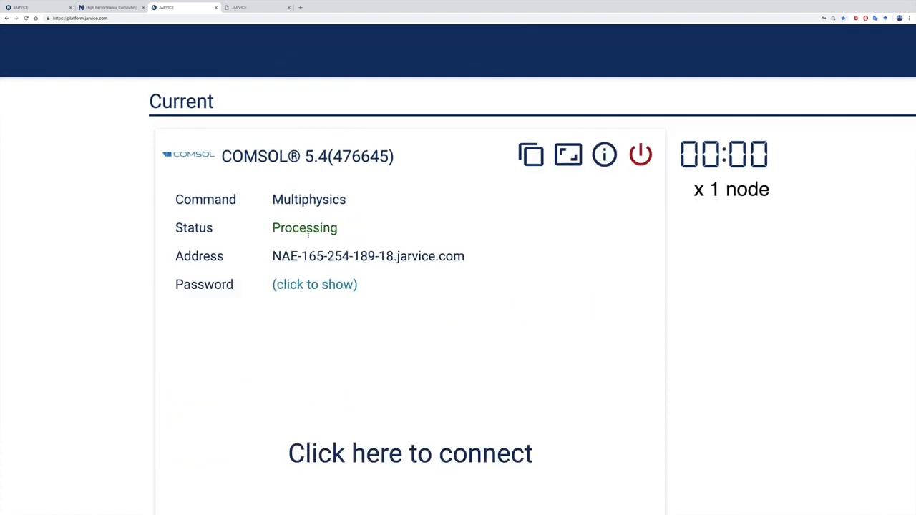
{"action": "scroll", "coordinate": [308, 235], "scroll_direction": "down", "scroll_amount": 1}
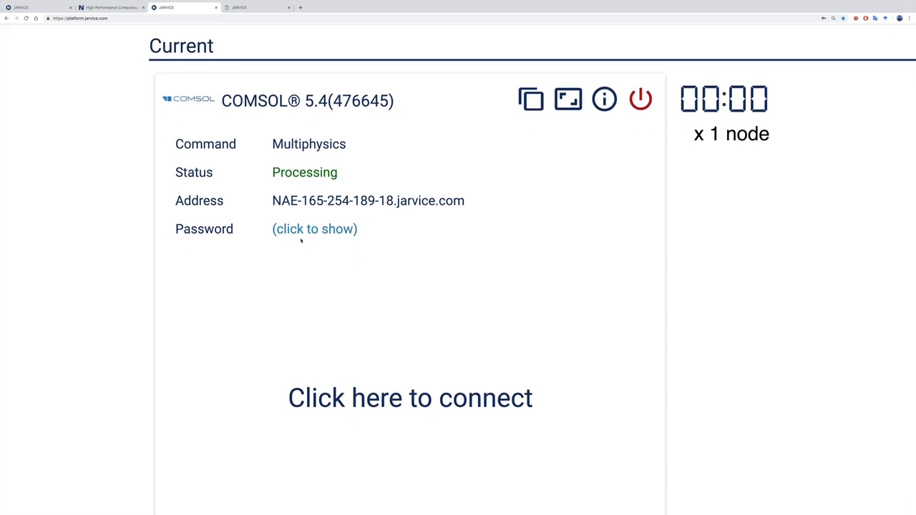
{"action": "key", "text": "ctrl+minus"}
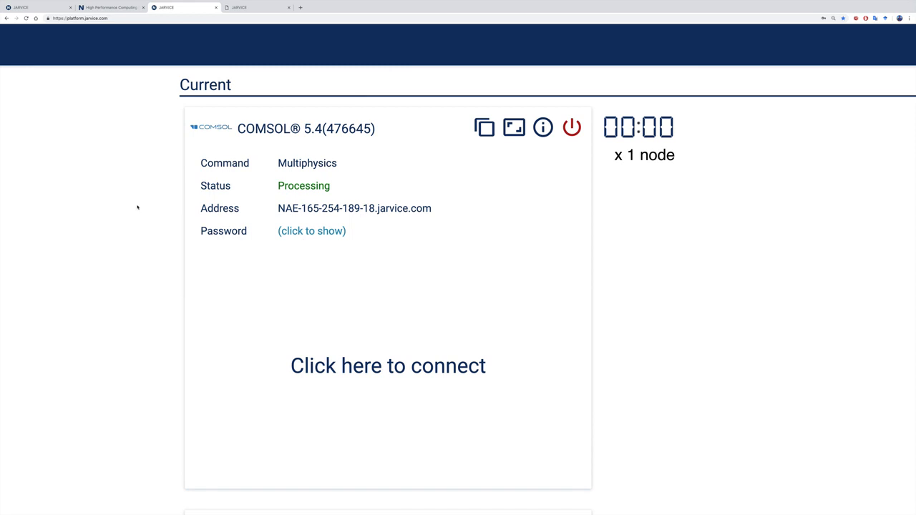
{"action": "scroll", "coordinate": [137, 208], "scroll_direction": "down", "scroll_amount": 1}
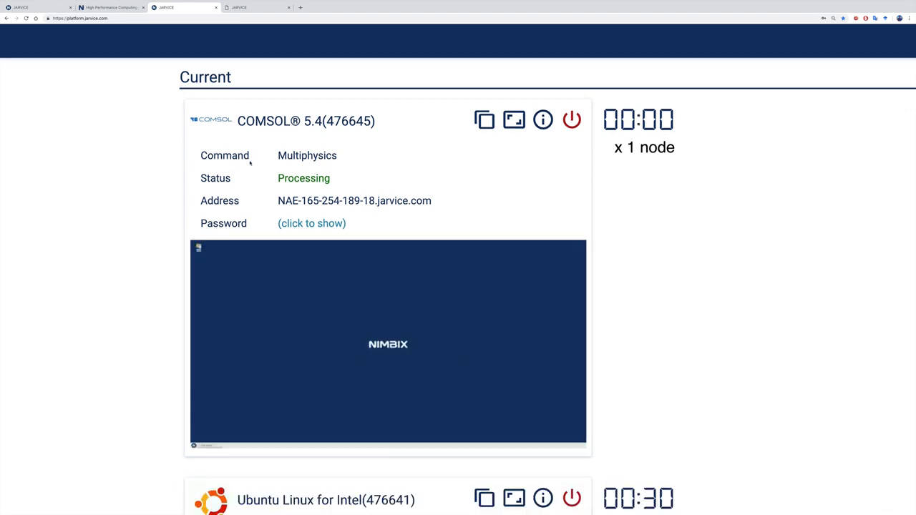
{"action": "scroll", "coordinate": [249, 163], "scroll_direction": "up", "scroll_amount": 1}
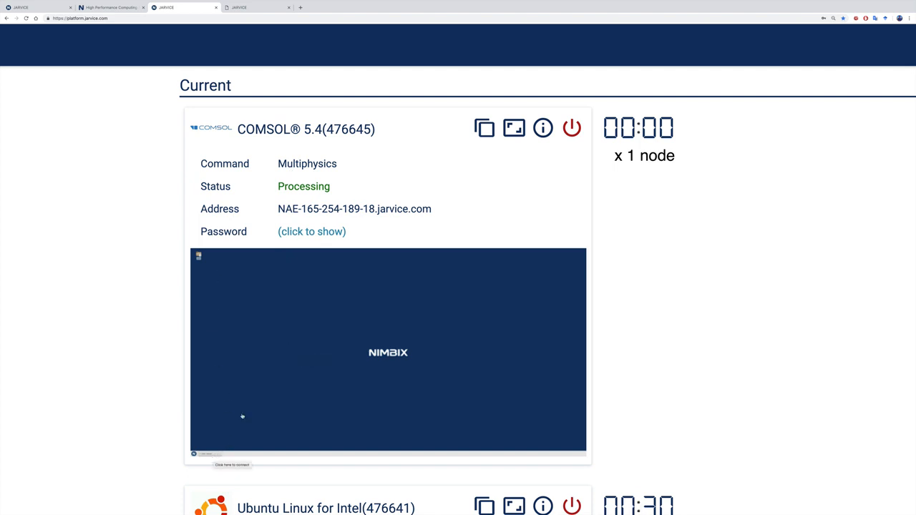
Step: Connect via the job's desktop preview, close the stray loading tab, and switch to the VNC desktop tab
{"action": "left_click", "coordinate": [317, 338]}
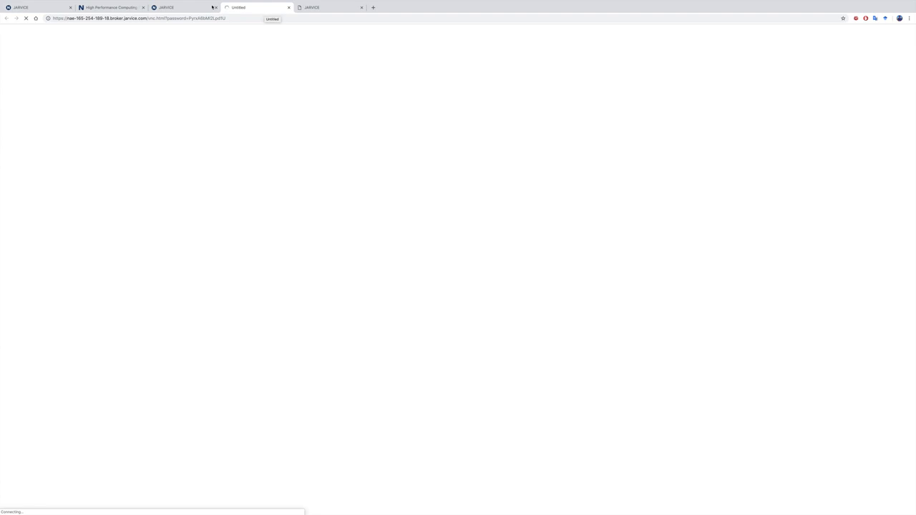
{"action": "left_click", "coordinate": [289, 7]}
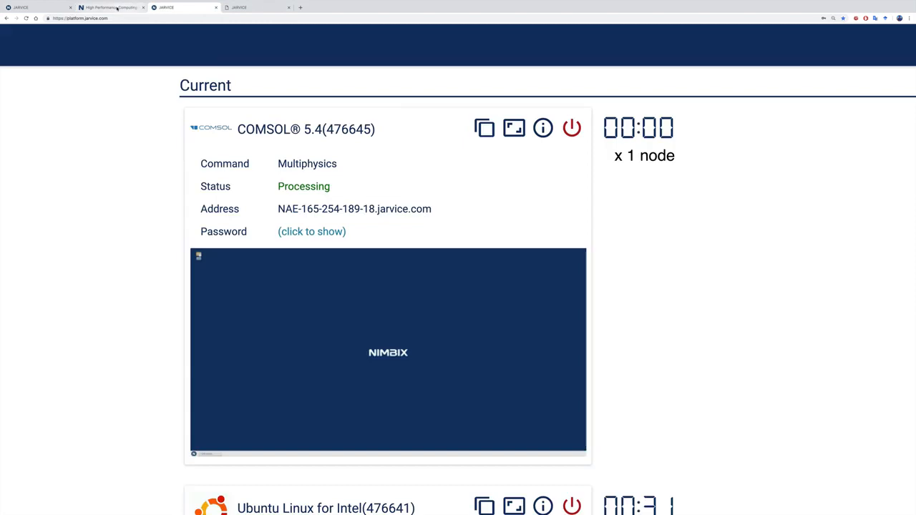
{"action": "left_click", "coordinate": [114, 7]}
{"action": "left_click", "coordinate": [172, 7]}
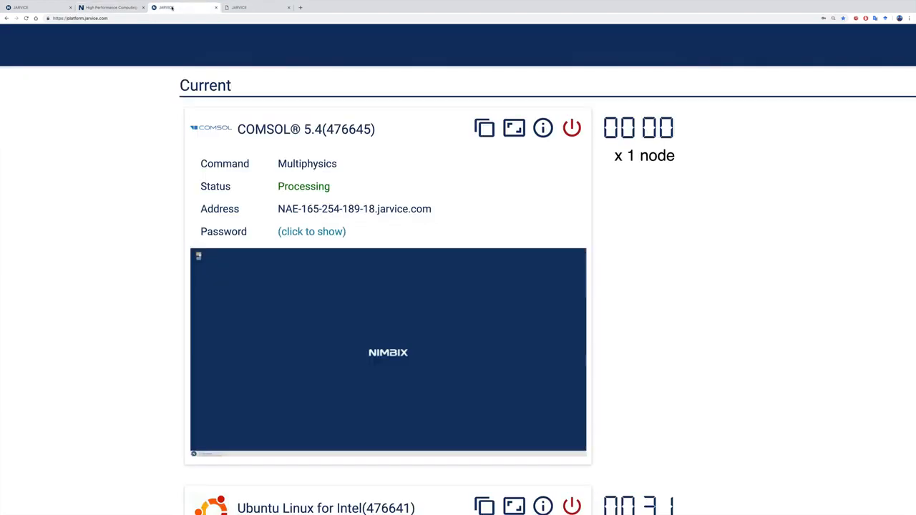
{"action": "left_click", "coordinate": [236, 7]}
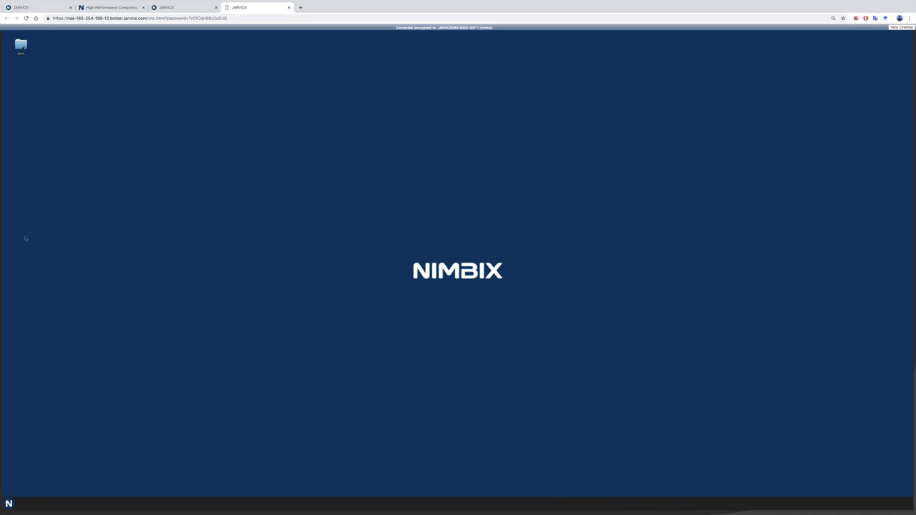
Step: Launch Terminal Emulator from the remote desktop's Xfce applications menu
{"action": "left_click", "coordinate": [9, 504]}
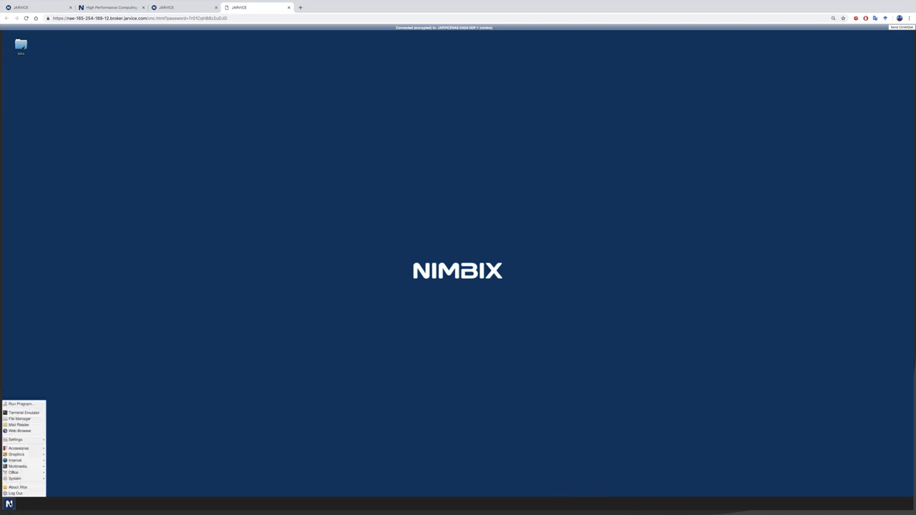
{"action": "left_click", "coordinate": [25, 413]}
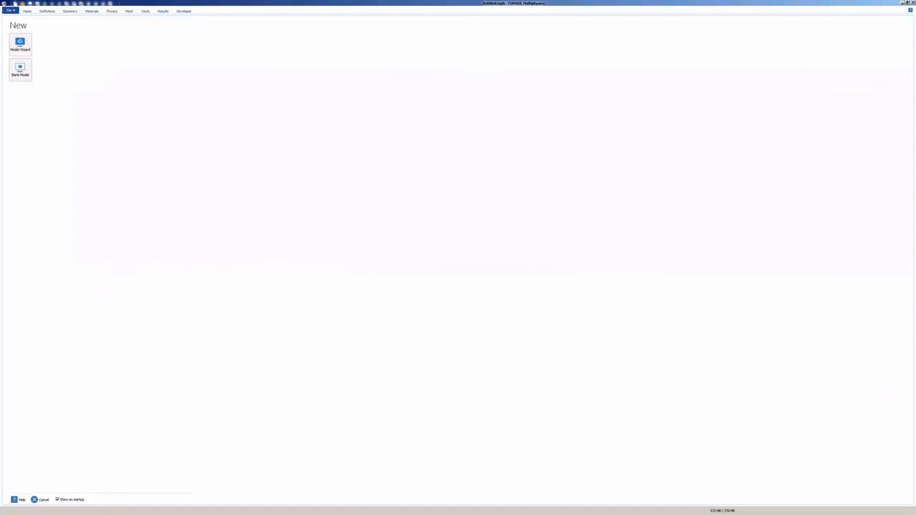
{"action": "left_click", "coordinate": [907, 3]}
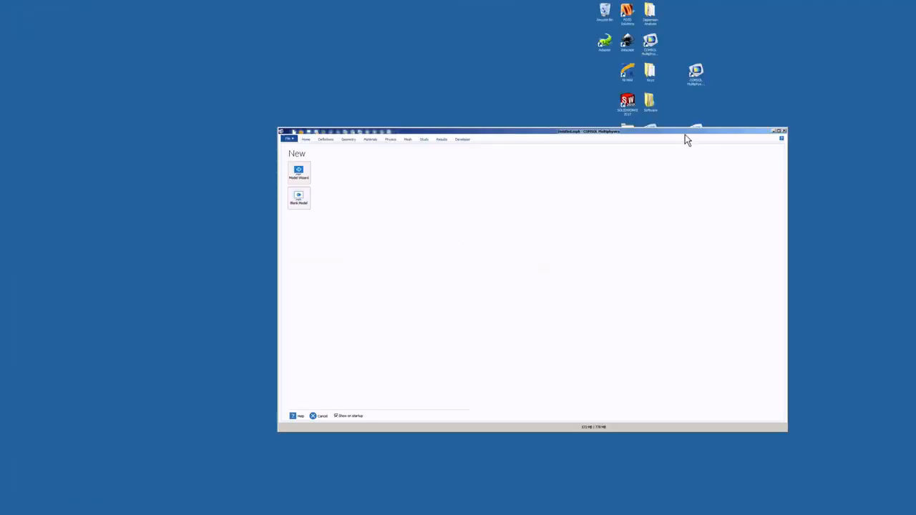
{"action": "left_click_drag", "start_coordinate": [685, 135], "coordinate": [652, 135]}
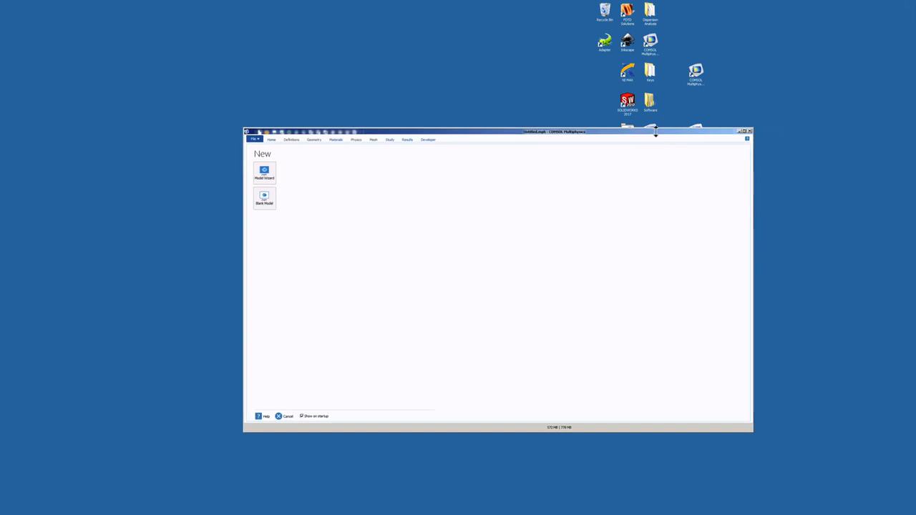
{"action": "left_click_drag", "start_coordinate": [654, 137], "coordinate": [625, 170]}
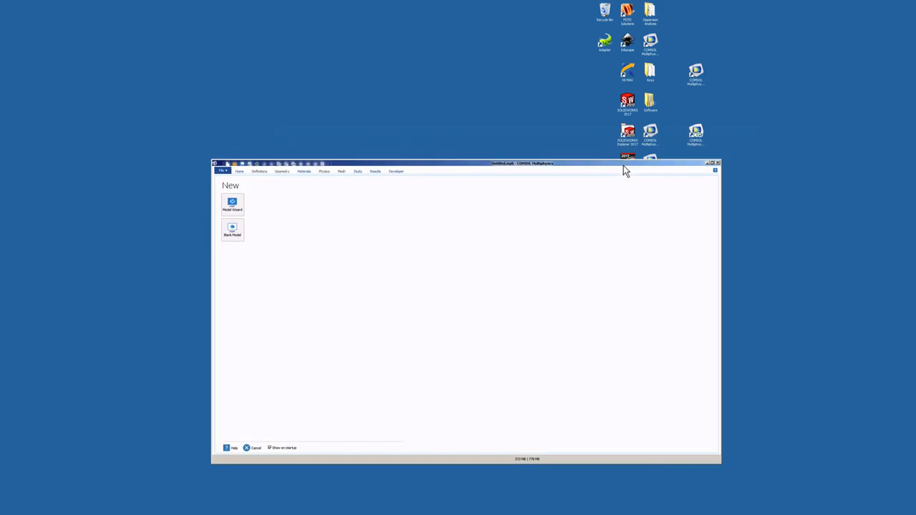
{"action": "left_click", "coordinate": [712, 163]}
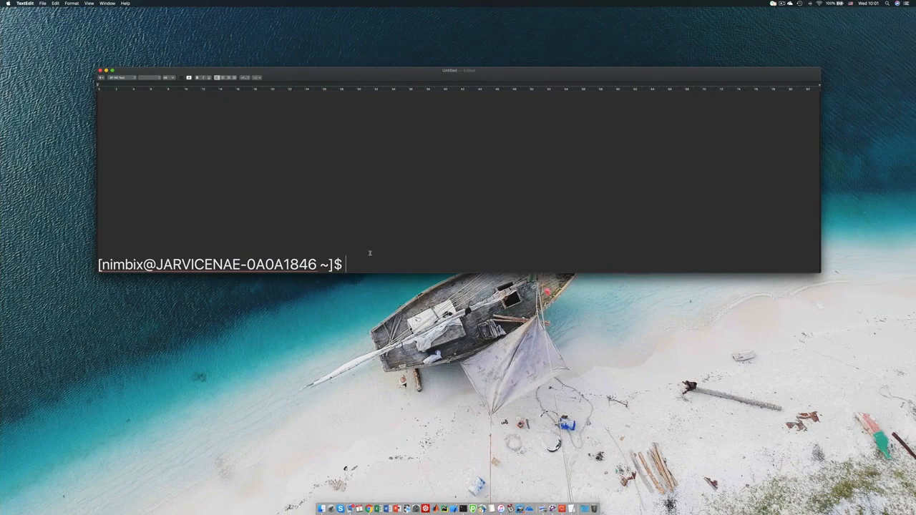
Step: Run cd /usr/local/comsol/multiphysics/bin/ so the terminal prompt ends in bin
{"action": "triple_click", "coordinate": [114, 265]}
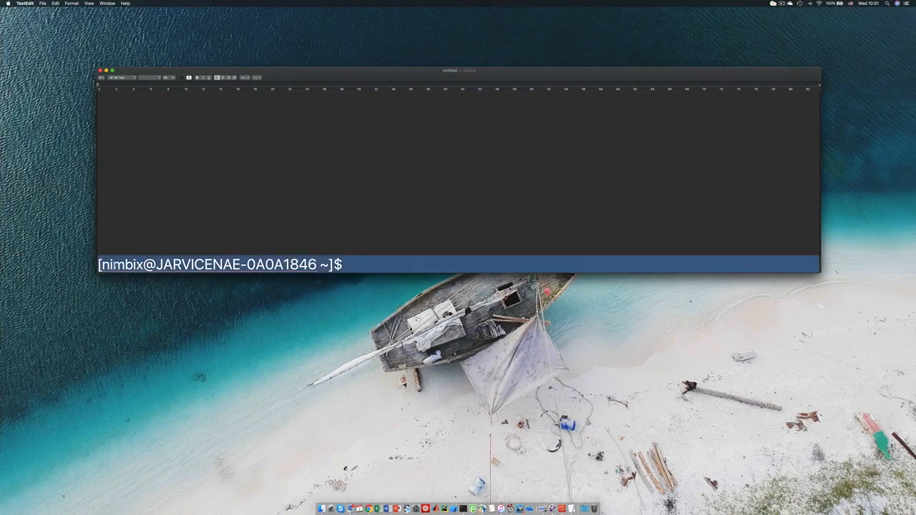
{"action": "left_click", "coordinate": [351, 257]}
{"action": "key", "text": "ctrl+Left"}
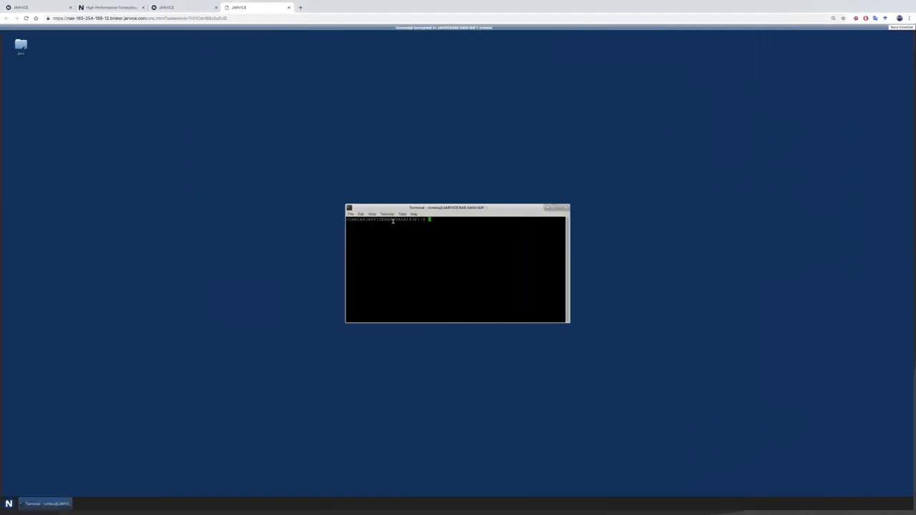
{"action": "triple_click", "coordinate": [390, 220]}
{"action": "left_click", "coordinate": [510, 241]}
{"action": "key", "text": "ctrl+Right"}
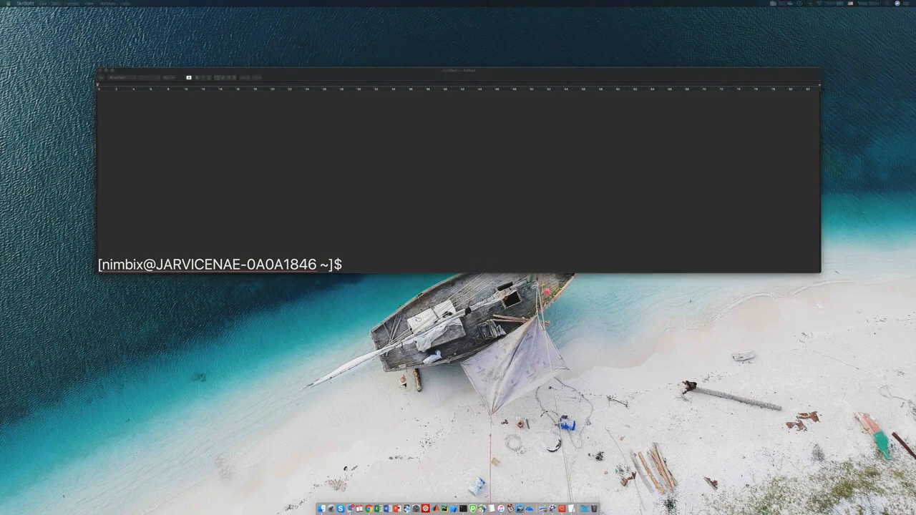
{"action": "left_click", "coordinate": [359, 262]}
{"action": "type", "text": "cd"}
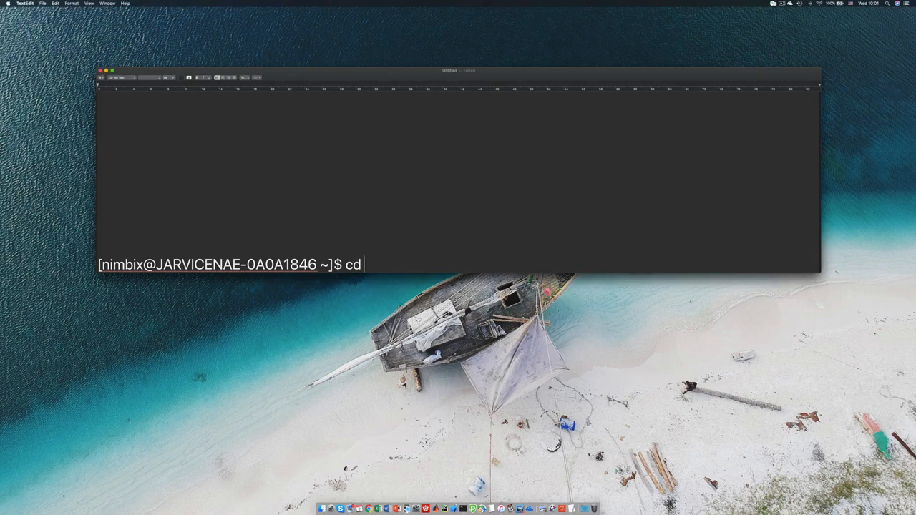
{"action": "type", "text": "/usr/local/"}
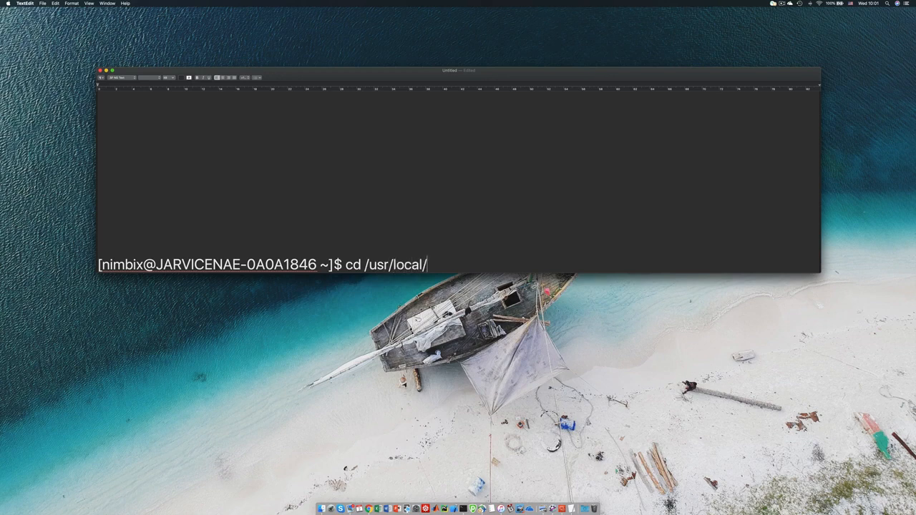
{"action": "type", "text": "comsol/multiph"}
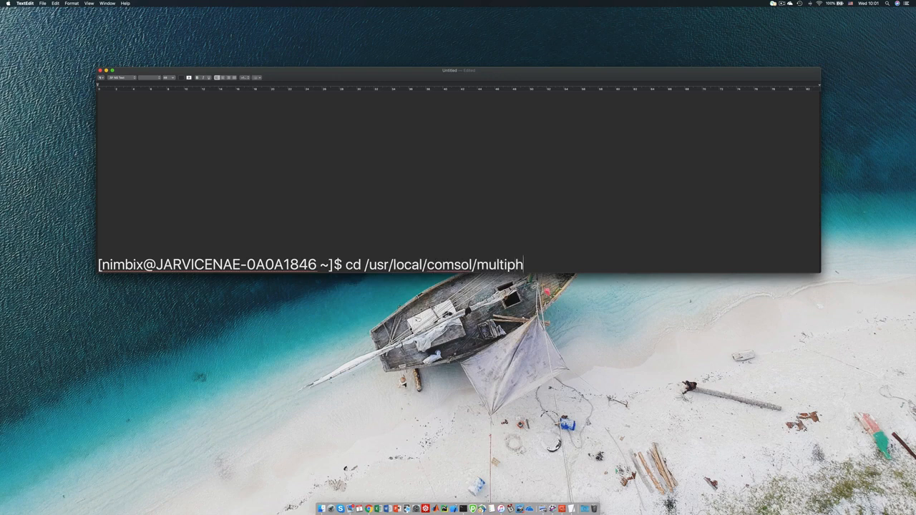
{"action": "type", "text": "ysics/bin"}
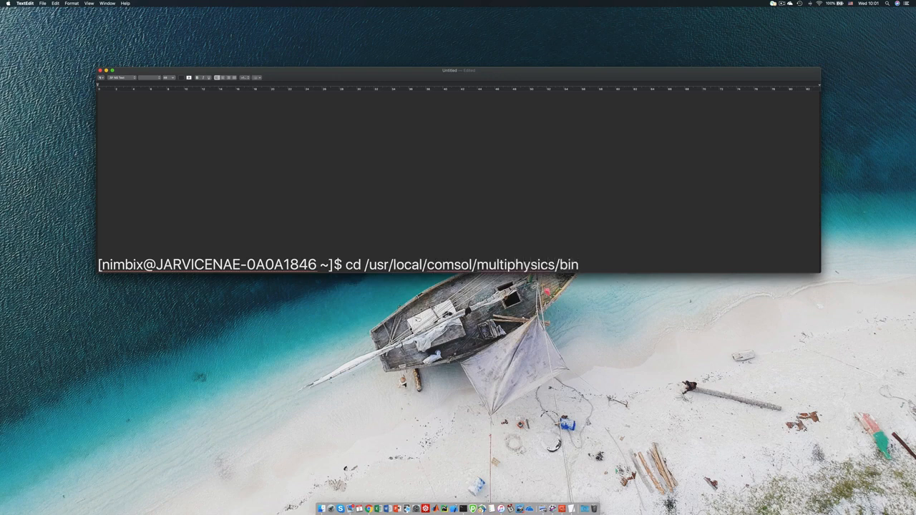
{"action": "type", "text": "/"}
{"action": "key", "text": "Return"}
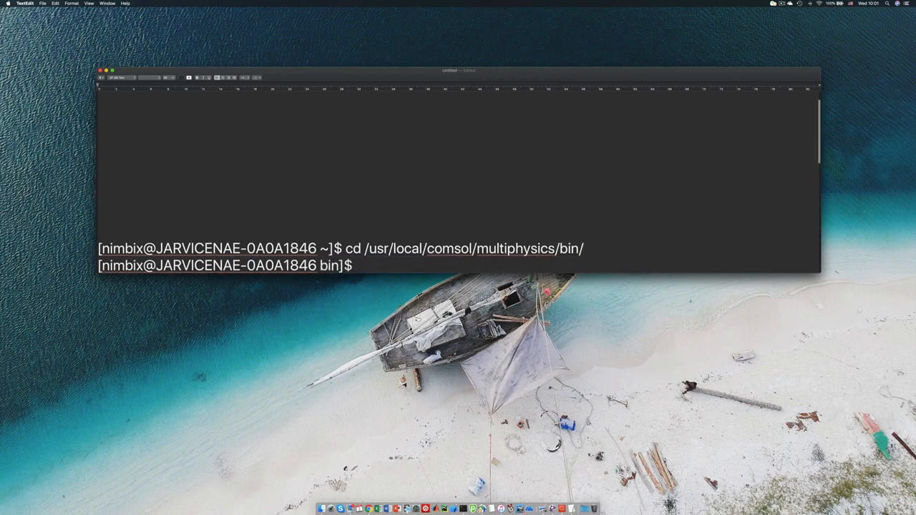
Step: Start the COMSOL server by running ./comsol mphserver from the bin directory
{"action": "double_click", "coordinate": [330, 264]}
{"action": "left_click", "coordinate": [367, 262]}
{"action": "double_click", "coordinate": [570, 246]}
{"action": "left_click", "coordinate": [523, 259]}
{"action": "type", "text": "./comsol "}
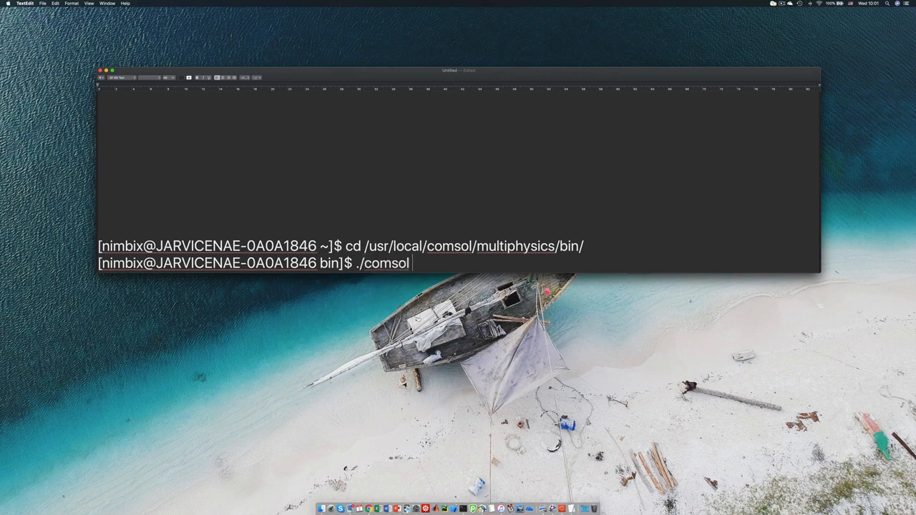
{"action": "type", "text": "mphserver"}
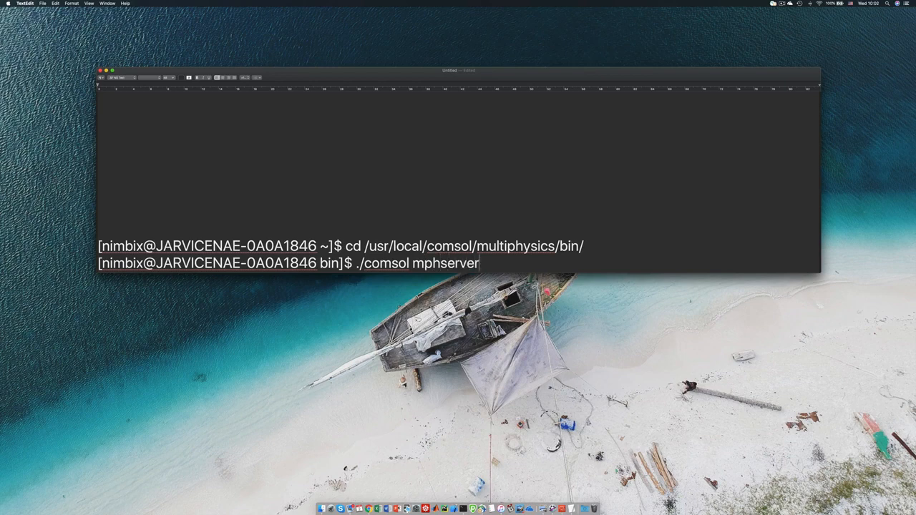
Step: Enter the login username, then set and confirm a password at the mphserver prompts
{"action": "scroll", "coordinate": [357, 266], "scroll_direction": "down", "scroll_amount": 2}
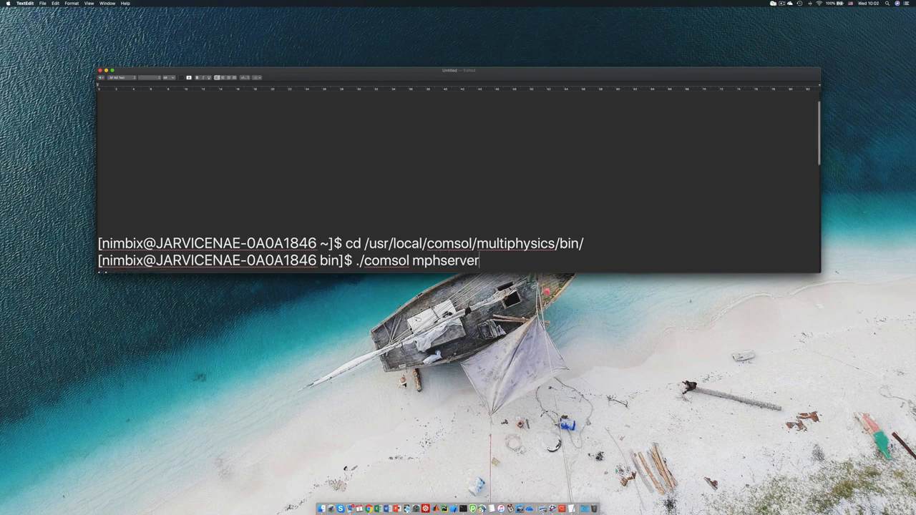
{"action": "left_click", "coordinate": [271, 261]}
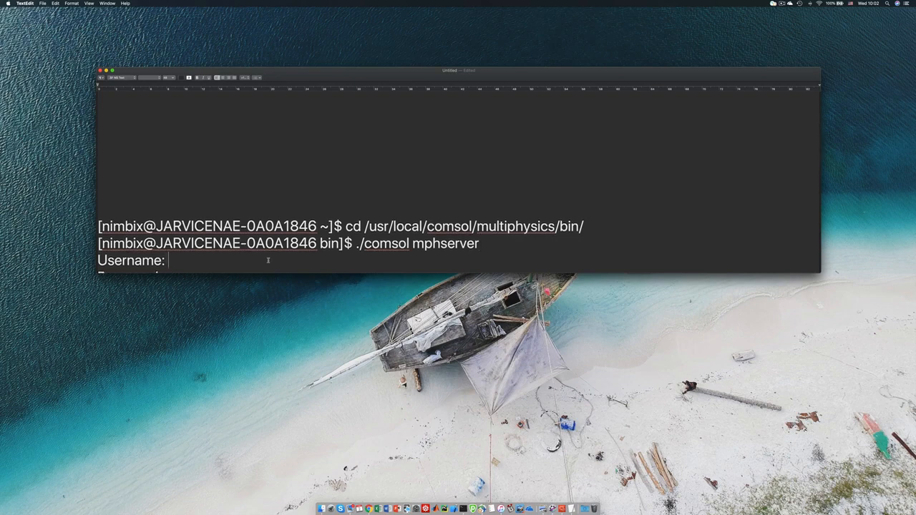
{"action": "type", "text": "sbosch"}
{"action": "scroll", "coordinate": [219, 266], "scroll_direction": "down", "scroll_amount": 2}
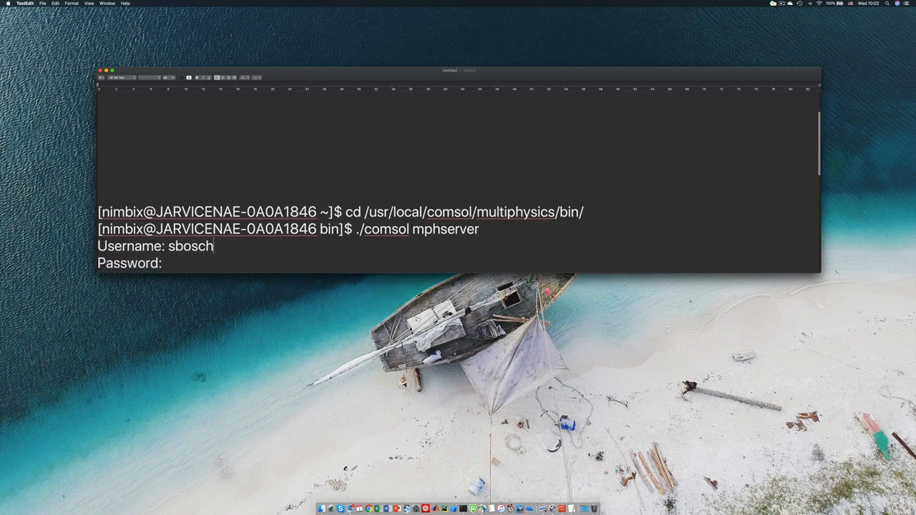
{"action": "left_click", "coordinate": [219, 266]}
{"action": "type", "text": "**********"}
{"action": "key", "text": "BackSpace"}
{"action": "key", "text": "BackSpace"}
{"action": "key", "text": "BackSpace"}
{"action": "key", "text": "BackSpace"}
{"action": "key", "text": "BackSpace"}
{"action": "key", "text": "BackSpace"}
{"action": "key", "text": "BackSpace"}
{"action": "key", "text": "BackSpace"}
{"action": "key", "text": "BackSpace"}
{"action": "key", "text": "BackSpace"}
{"action": "key", "text": "BackSpace"}
{"action": "key", "text": "BackSpace"}
{"action": "key", "text": "BackSpace"}
{"action": "key", "text": "BackSpace"}
{"action": "scroll", "coordinate": [220, 267], "scroll_direction": "down", "scroll_amount": 1}
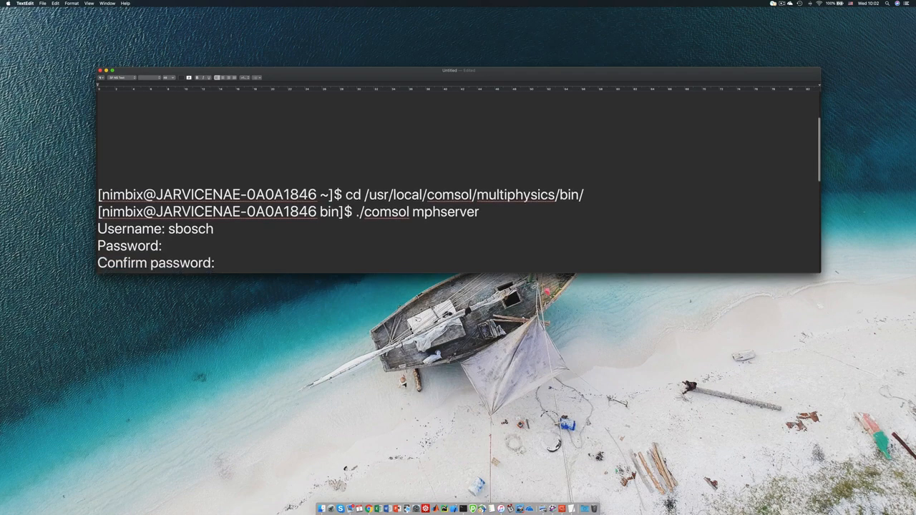
{"action": "left_click", "coordinate": [220, 266]}
Step: Select 'port 2036' in the server output, then return to the remote desktop view
{"action": "scroll", "coordinate": [242, 262], "scroll_direction": "down", "scroll_amount": 2}
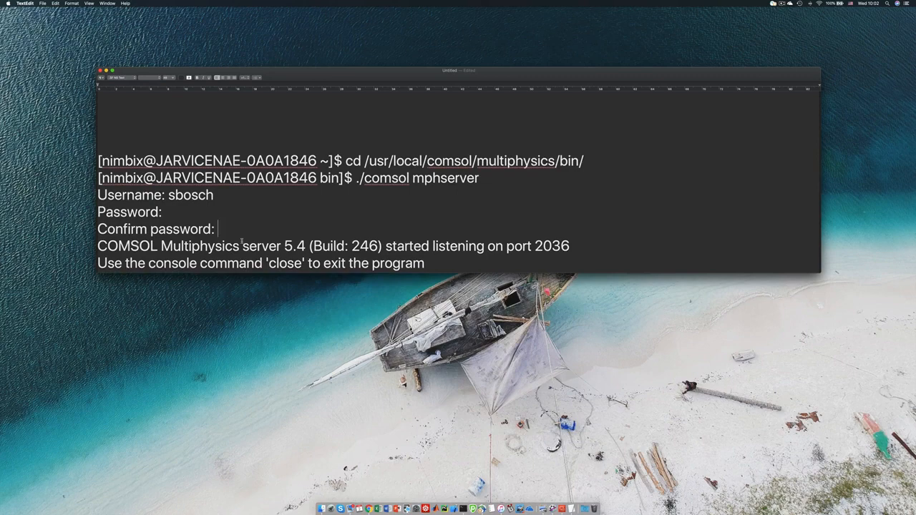
{"action": "left_click_drag", "start_coordinate": [385, 246], "coordinate": [562, 246]}
{"action": "double_click", "coordinate": [519, 246]}
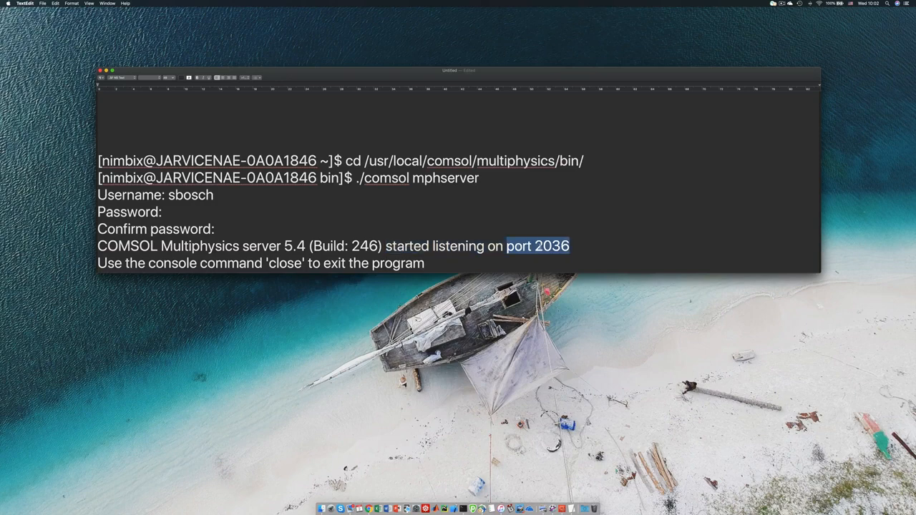
{"action": "key", "text": "ctrl+Left"}
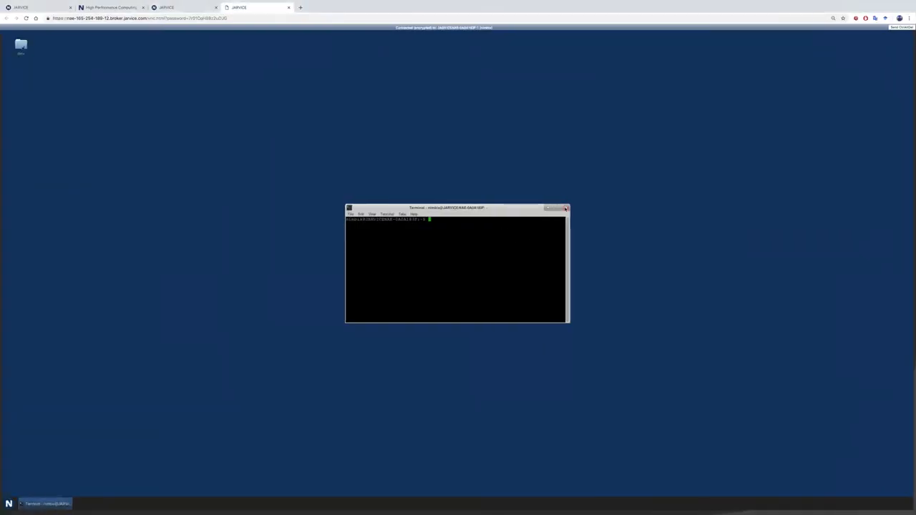
Step: Minimize the Terminal and close the remote desktop tab to return to the JARVICE Dashboard
{"action": "left_click", "coordinate": [554, 210]}
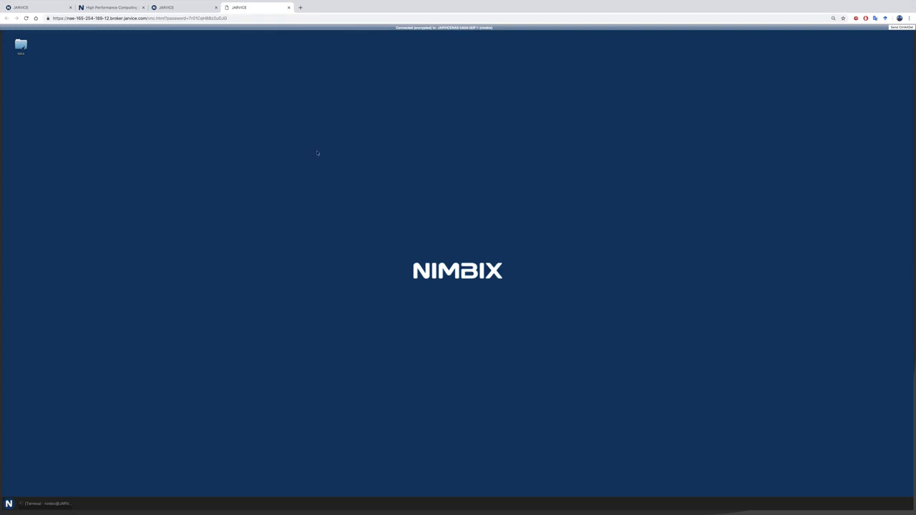
{"action": "left_click", "coordinate": [288, 7]}
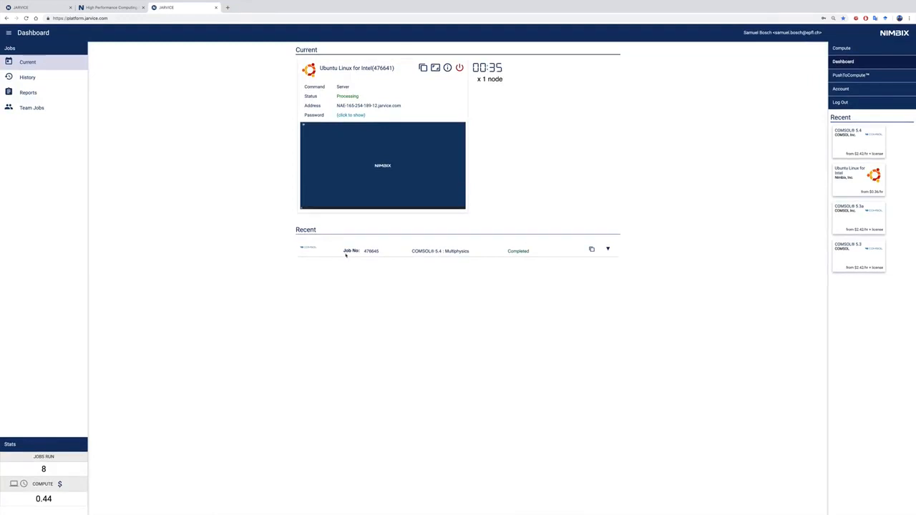
Step: Highlight the recent COMSOL 5.4 Multiphysics job name, then clear the highlight
{"action": "triple_click", "coordinate": [440, 252]}
{"action": "left_click", "coordinate": [461, 249]}
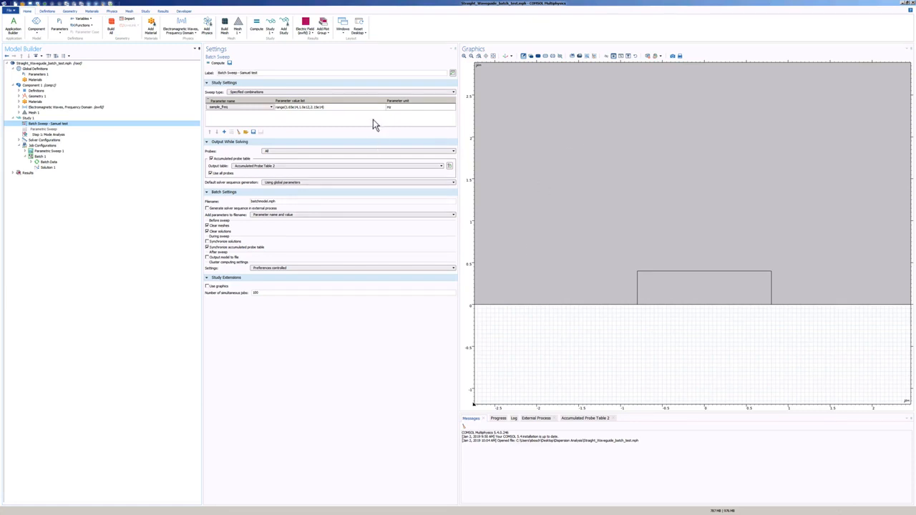
{"action": "left_click", "coordinate": [293, 109]}
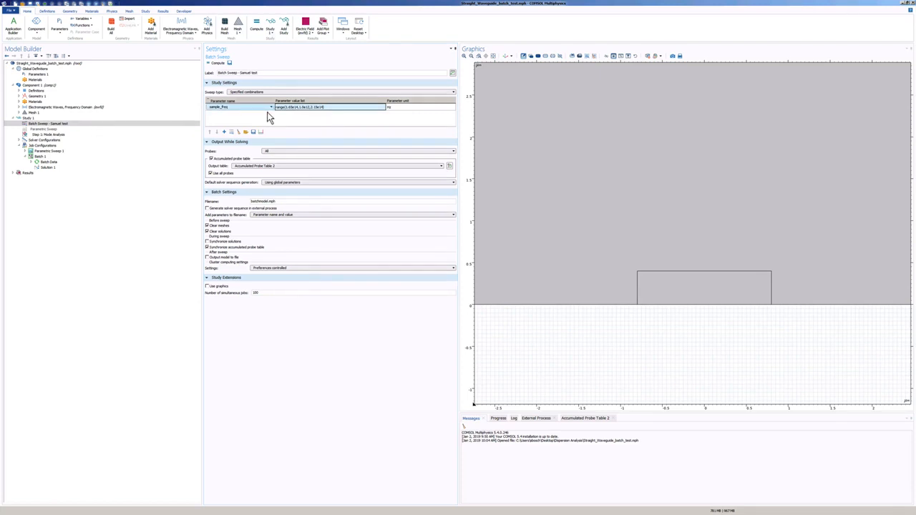
{"action": "key", "text": "ctrl+Left"}
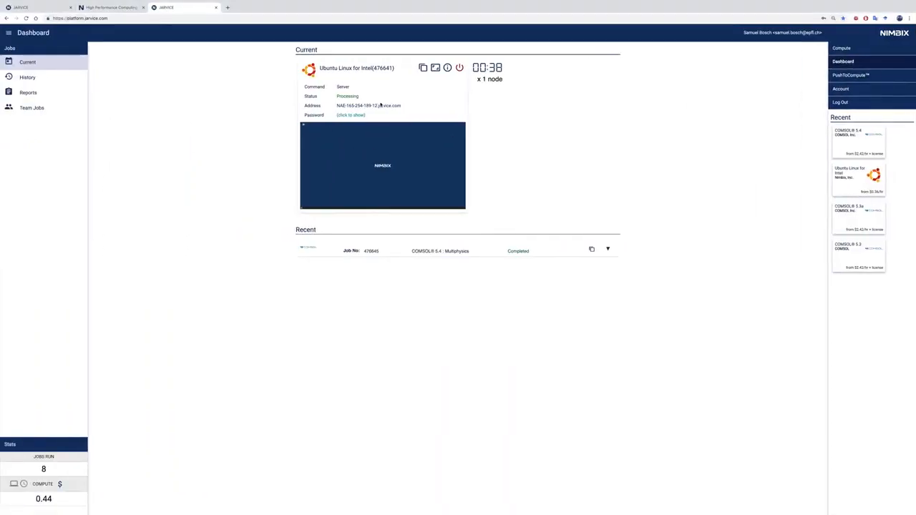
{"action": "key", "text": "ctrl+Right"}
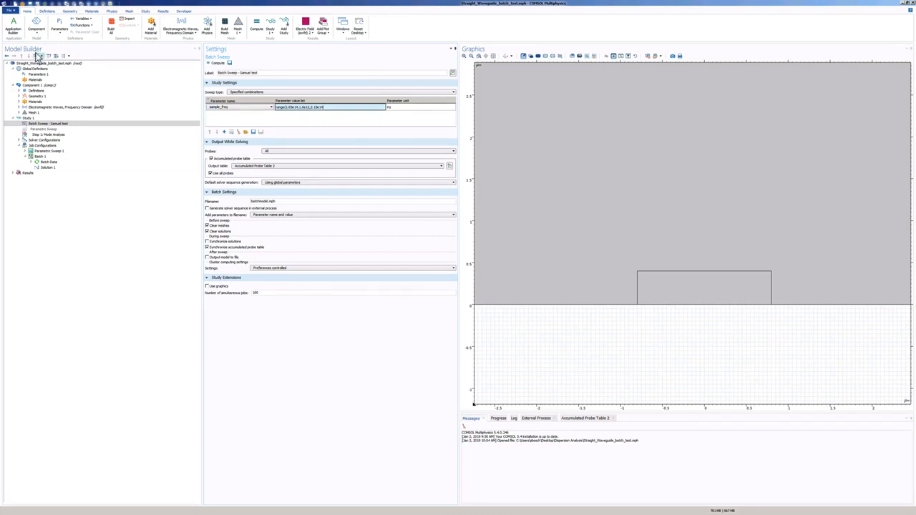
Step: Open File > COMSOL Multiphysics Server > Connect to Server
{"action": "left_click", "coordinate": [10, 10]}
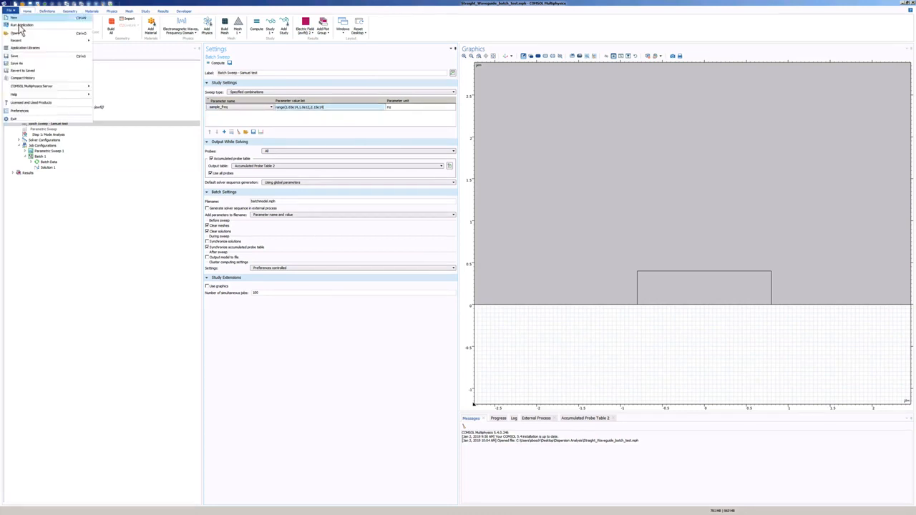
{"action": "mouse_move", "coordinate": [59, 91]}
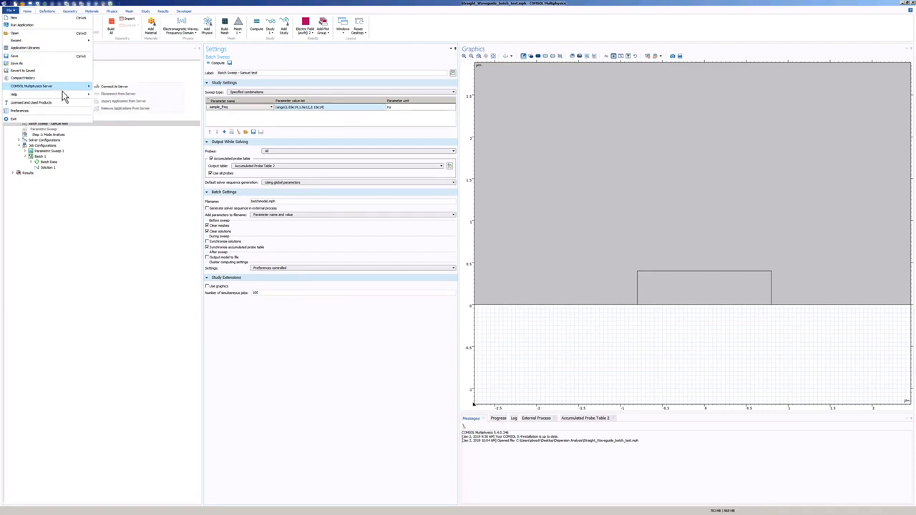
{"action": "left_click", "coordinate": [109, 88]}
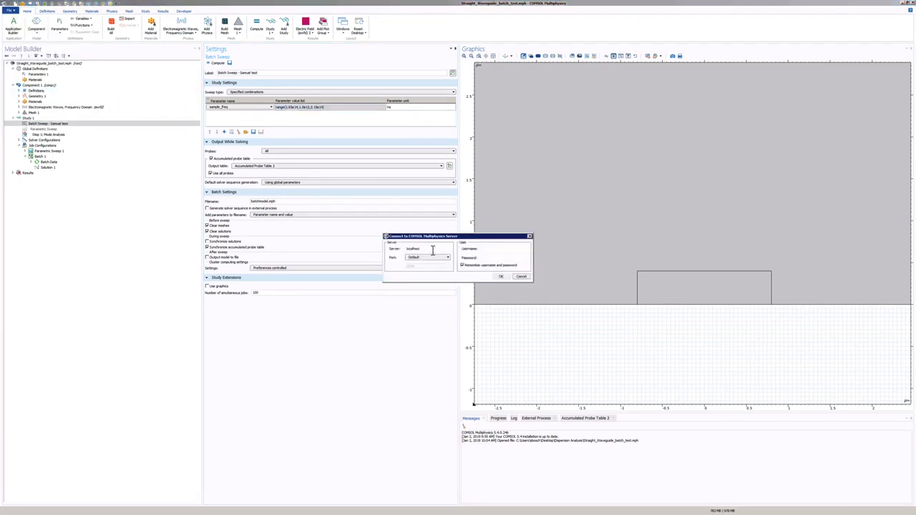
Step: Replace localhost with 'sl' as the server and set the port to Manual
{"action": "double_click", "coordinate": [433, 250]}
{"action": "type", "text": "sl"}
{"action": "key", "text": "Tab"}
{"action": "left_click", "coordinate": [434, 259]}
{"action": "left_click", "coordinate": [428, 267]}
{"action": "left_click", "coordinate": [438, 257]}
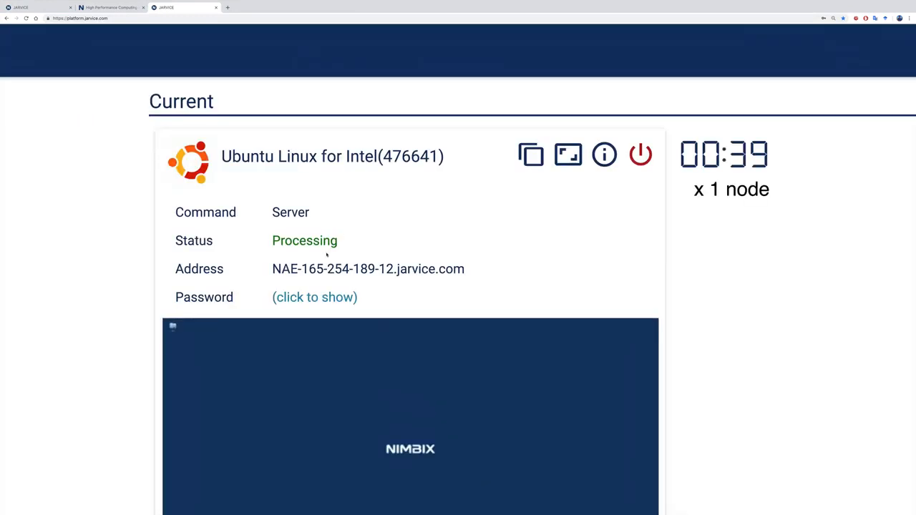
Step: Copy the running job's address from JARVICE into COMSOL's Username field
{"action": "left_click_drag", "start_coordinate": [272, 269], "coordinate": [466, 269]}
{"action": "right_click", "coordinate": [353, 266]}
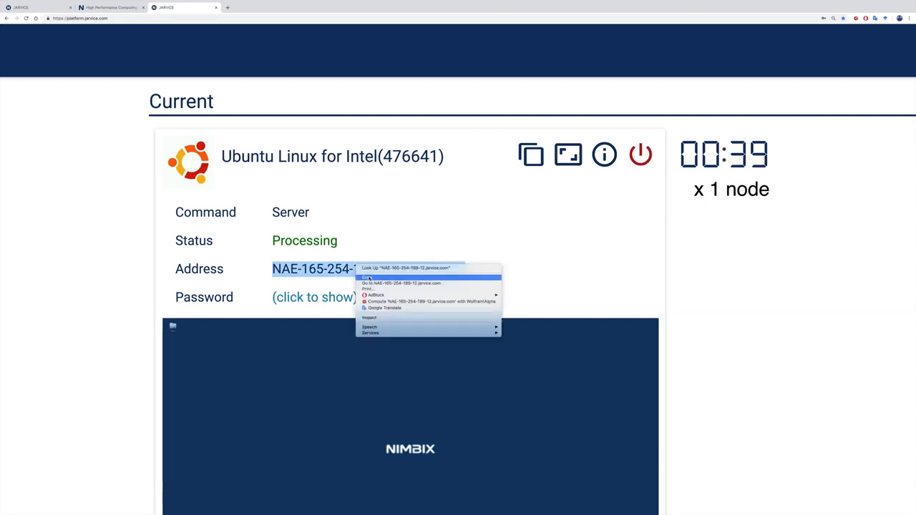
{"action": "left_click", "coordinate": [362, 278]}
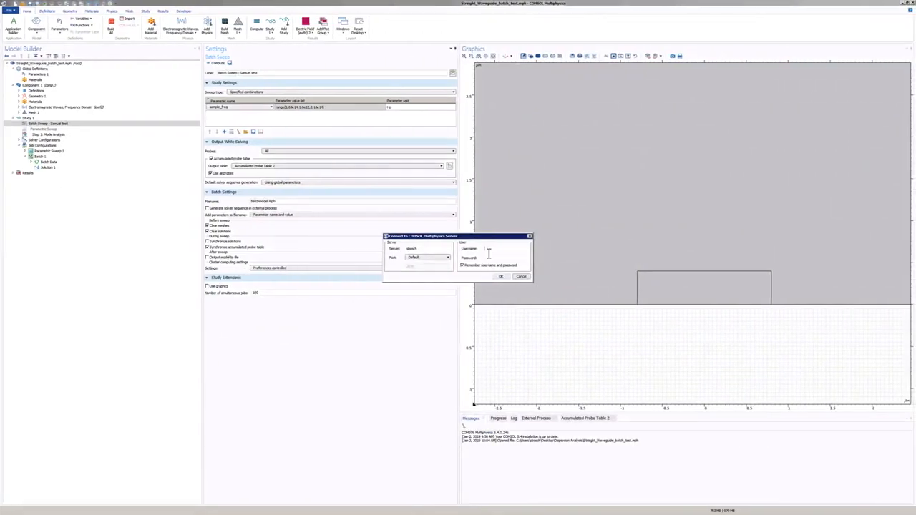
{"action": "right_click", "coordinate": [488, 250]}
{"action": "left_click", "coordinate": [500, 269]}
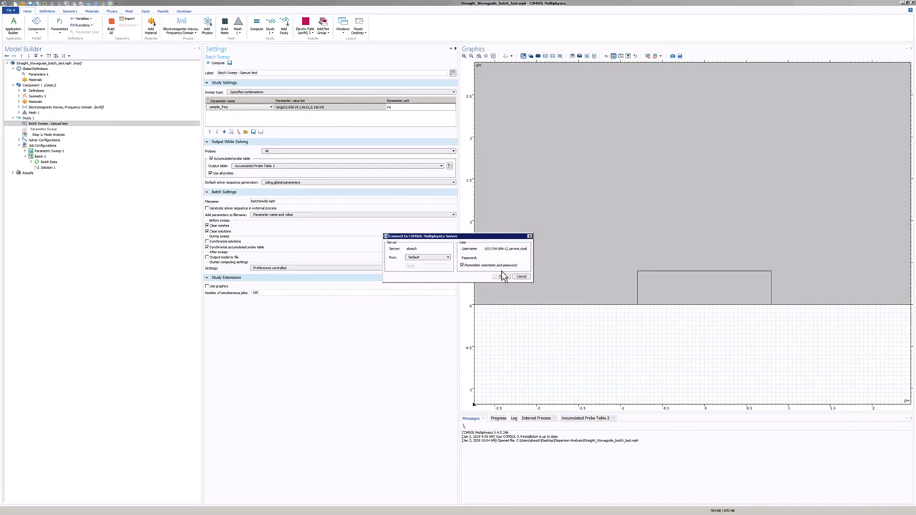
{"action": "left_click", "coordinate": [499, 259]}
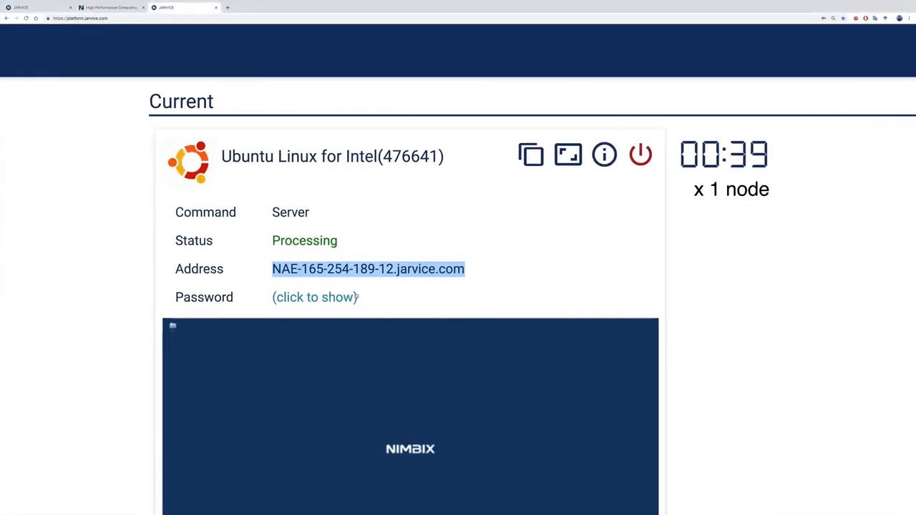
Step: Reveal and copy the job's password from the JARVICE dashboard
{"action": "left_click", "coordinate": [311, 298]}
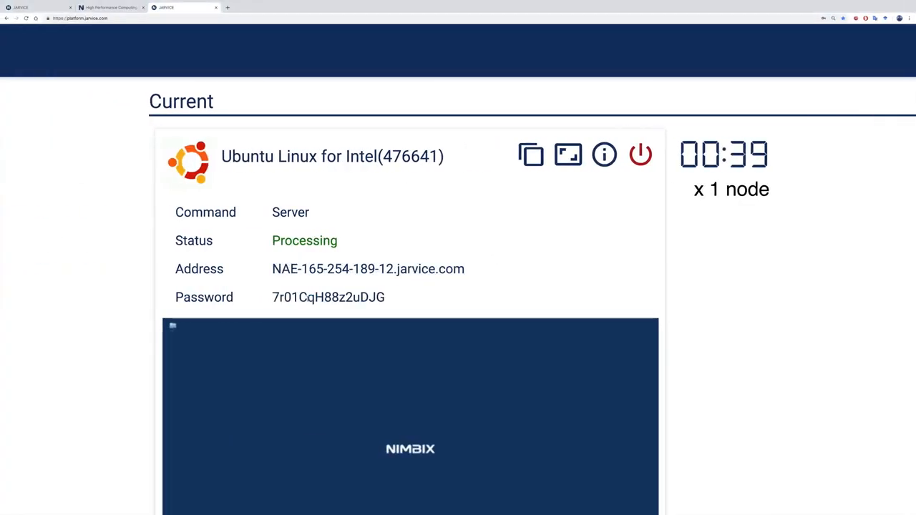
{"action": "double_click", "coordinate": [306, 298]}
{"action": "right_click", "coordinate": [304, 298]}
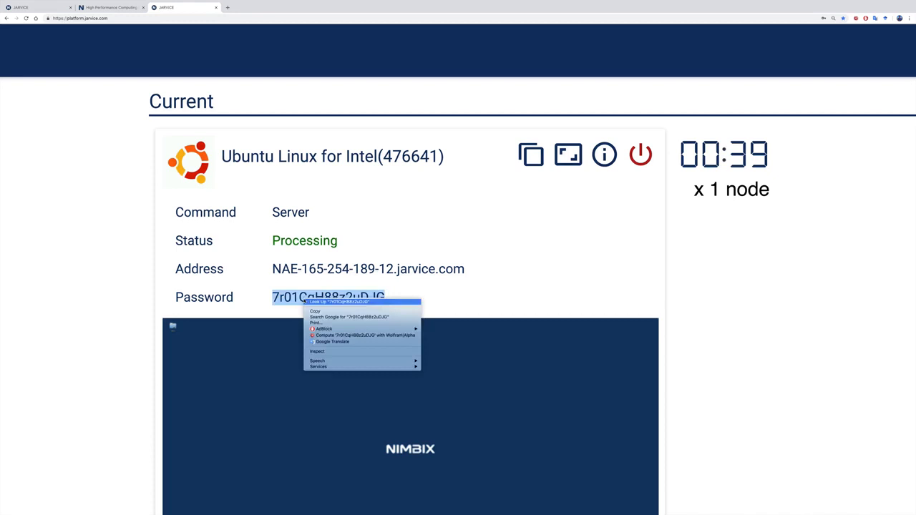
{"action": "left_click", "coordinate": [324, 312]}
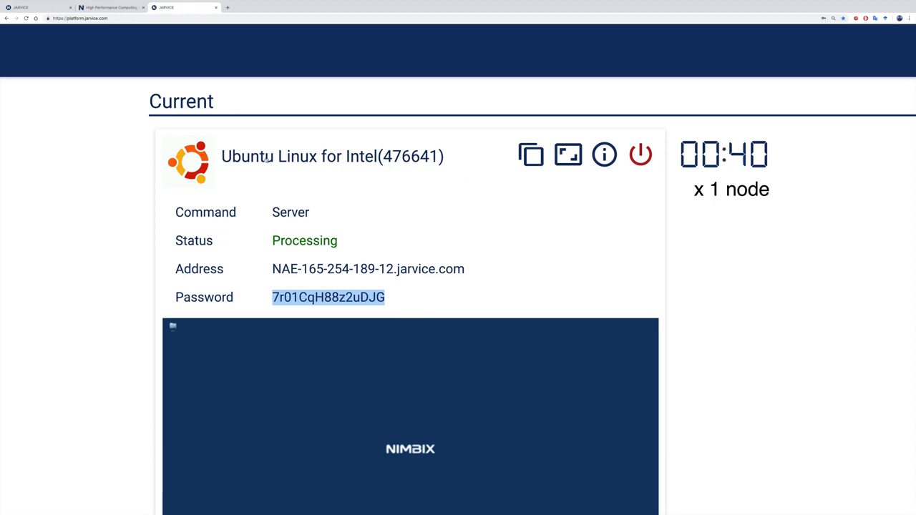
{"action": "left_click", "coordinate": [347, 296]}
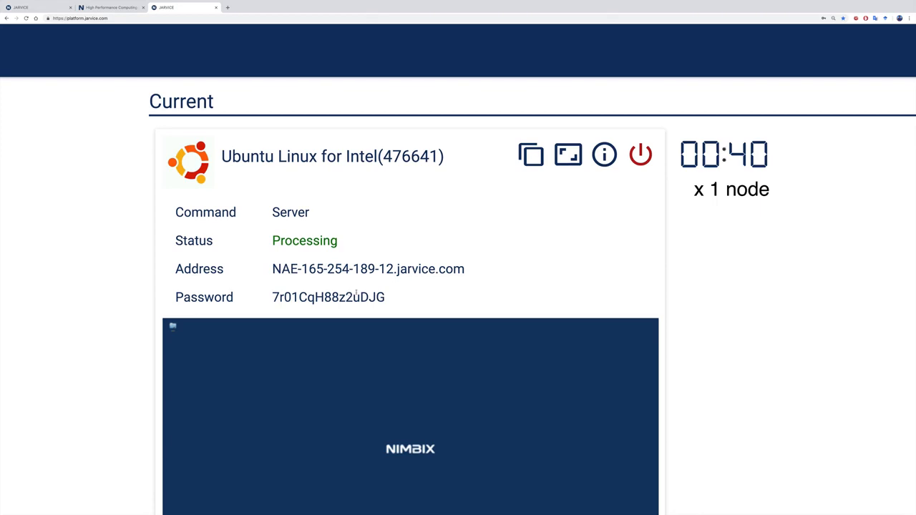
{"action": "key", "text": "ctrl+Right"}
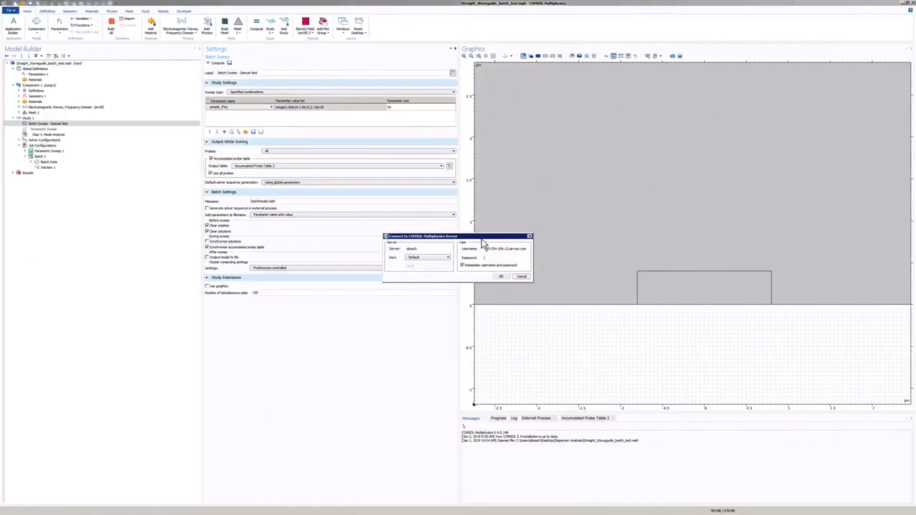
Step: Paste the password, attempt the connection, and dismiss the 'No such host is known' error
{"action": "right_click", "coordinate": [491, 260]}
{"action": "left_click", "coordinate": [504, 279]}
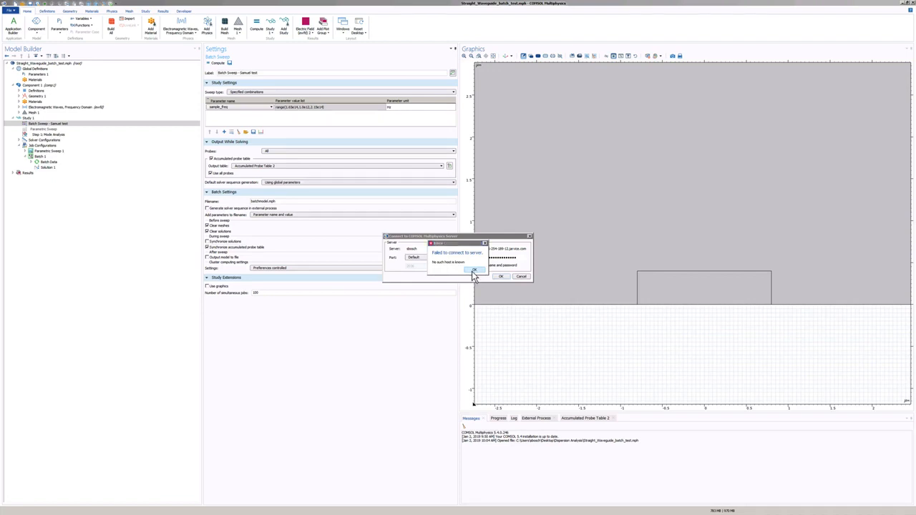
{"action": "left_click", "coordinate": [471, 271]}
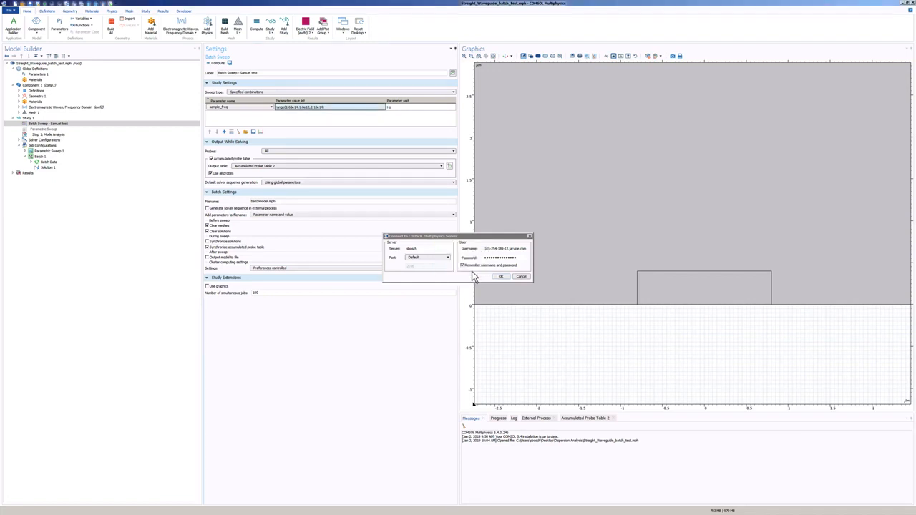
Step: Close the Connect to Server dialog and stop editing the sample_freq value list
{"action": "left_click", "coordinate": [531, 237]}
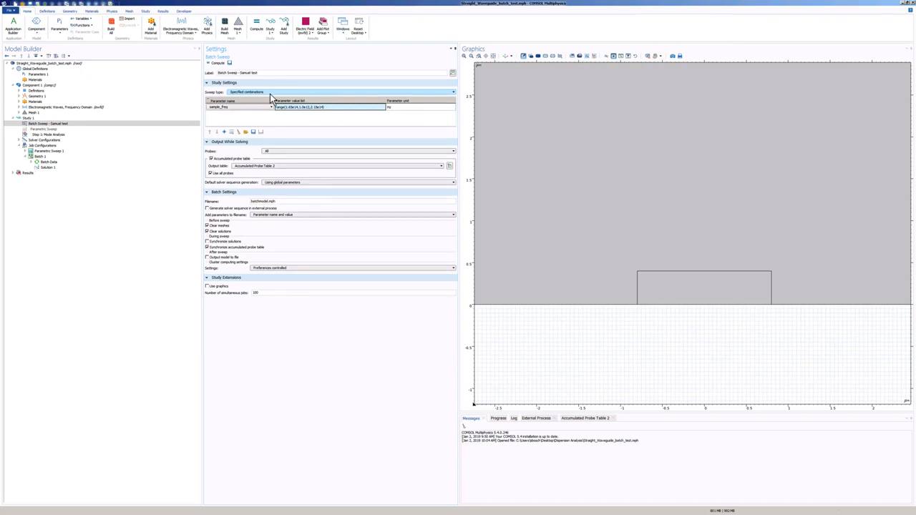
{"action": "left_click", "coordinate": [300, 123]}
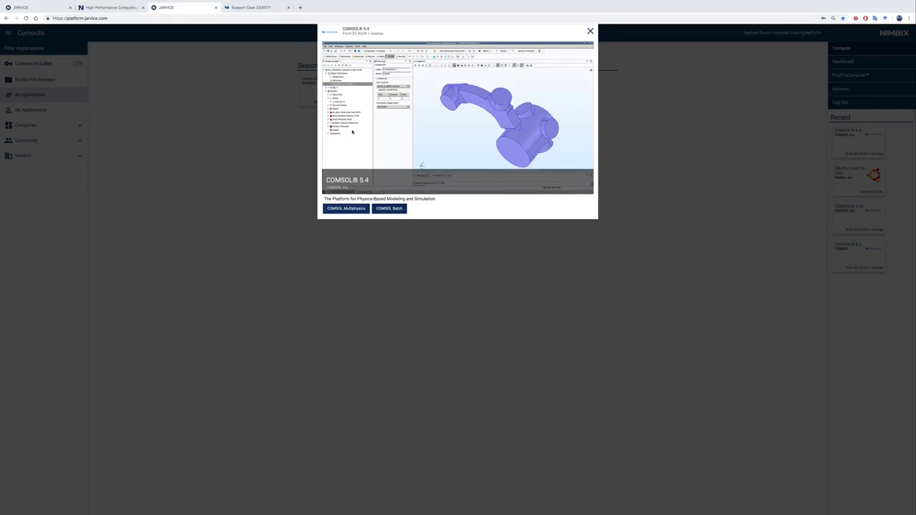
Step: Try the COMSOL Multiphysics launch settings with a 20-core Intel Skylake machine at 60 cores, then close them
{"action": "left_click", "coordinate": [343, 209]}
{"action": "left_click", "coordinate": [421, 97]}
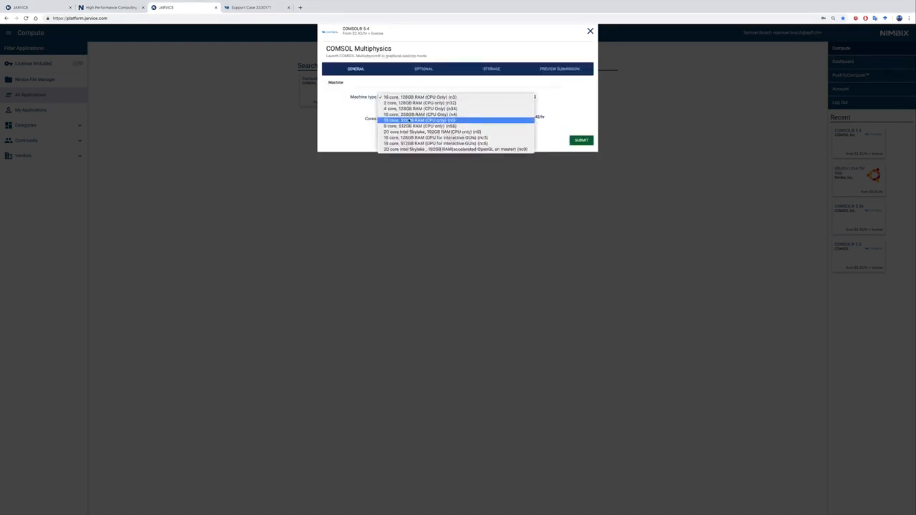
{"action": "left_click", "coordinate": [409, 133]}
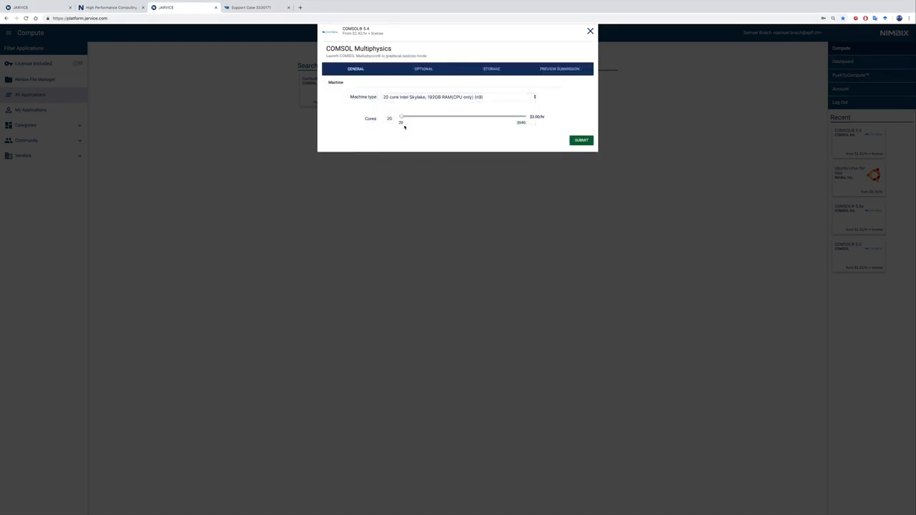
{"action": "left_click_drag", "start_coordinate": [402, 119], "coordinate": [404, 119]}
{"action": "left_click", "coordinate": [590, 31]}
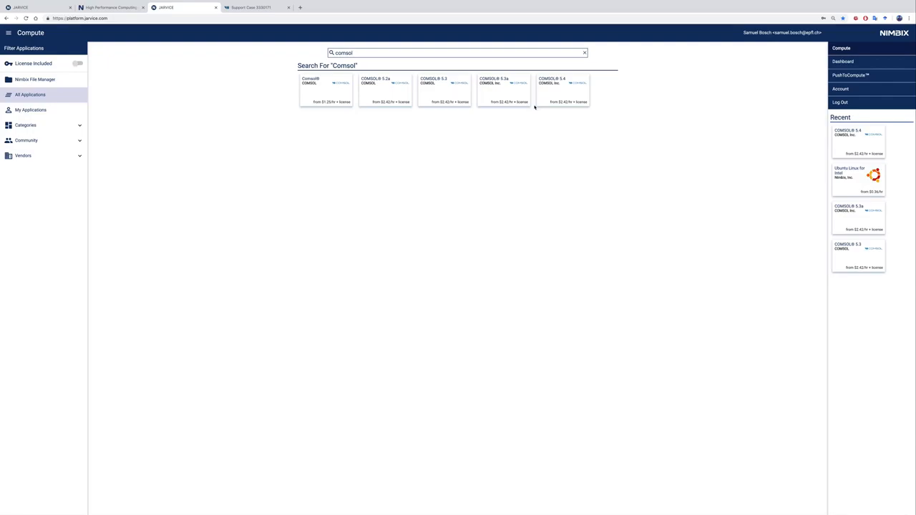
Step: Briefly switch desktop spaces, then swipe the browser tab back to the New Tab page
{"action": "key", "text": "ctrl+Right"}
{"action": "key", "text": "ctrl+Left"}
{"action": "scroll", "coordinate": [479, 186], "scroll_direction": "left", "scroll_amount": 5}
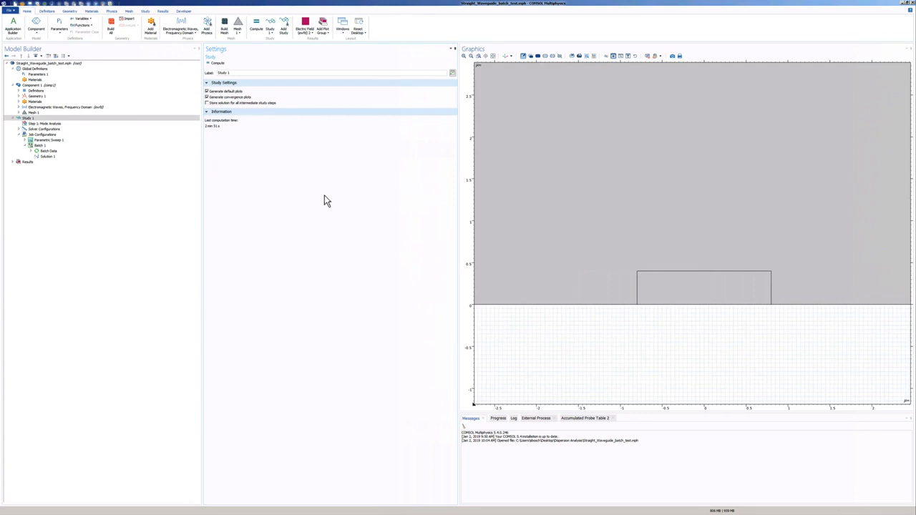
Step: Enable Advanced Study Options and toggle Advanced Results Options in the Model Builder
{"action": "left_click", "coordinate": [41, 56]}
{"action": "left_click", "coordinate": [61, 101]}
{"action": "left_click", "coordinate": [42, 57]}
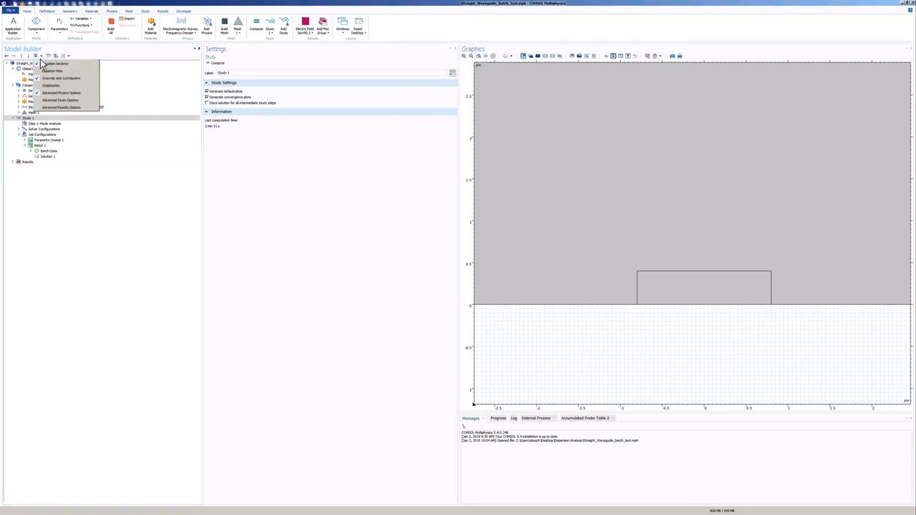
{"action": "left_click", "coordinate": [64, 106]}
Step: Add a Parametric Sweep node to Study 1
{"action": "left_click", "coordinate": [47, 118]}
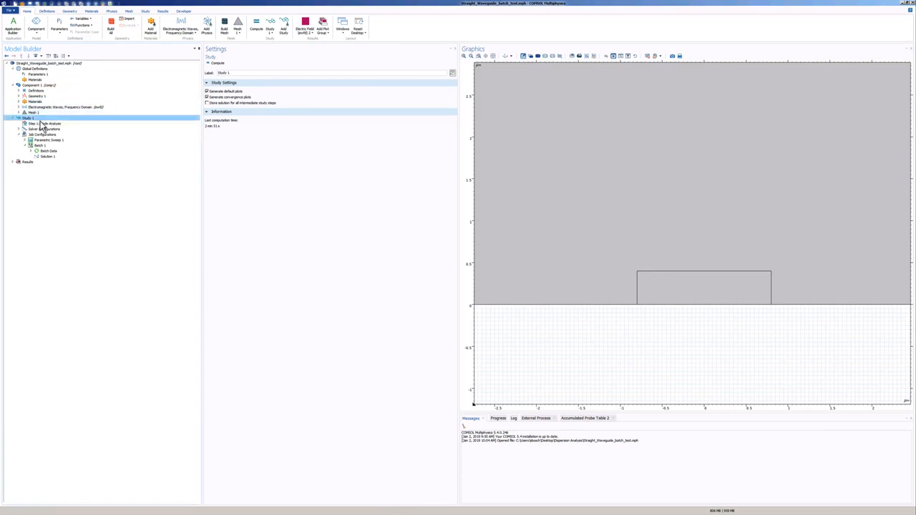
{"action": "right_click", "coordinate": [40, 120]}
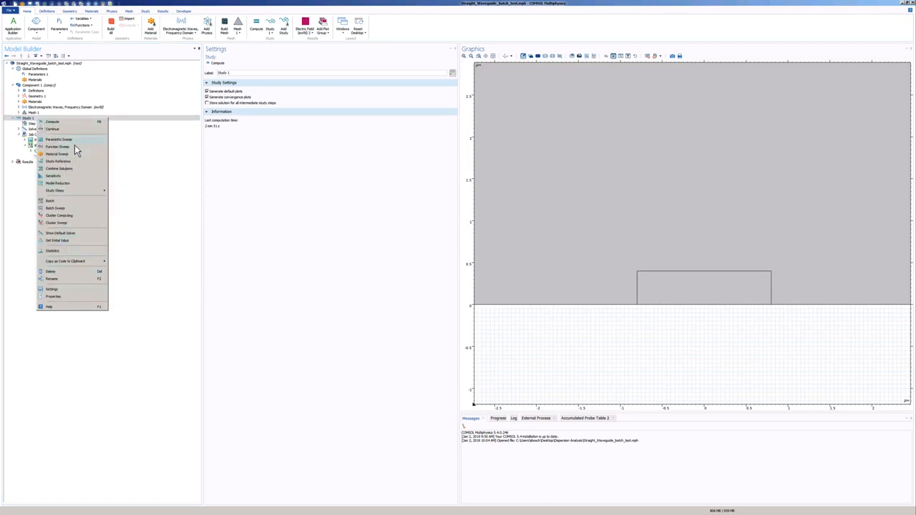
{"action": "left_click", "coordinate": [74, 143]}
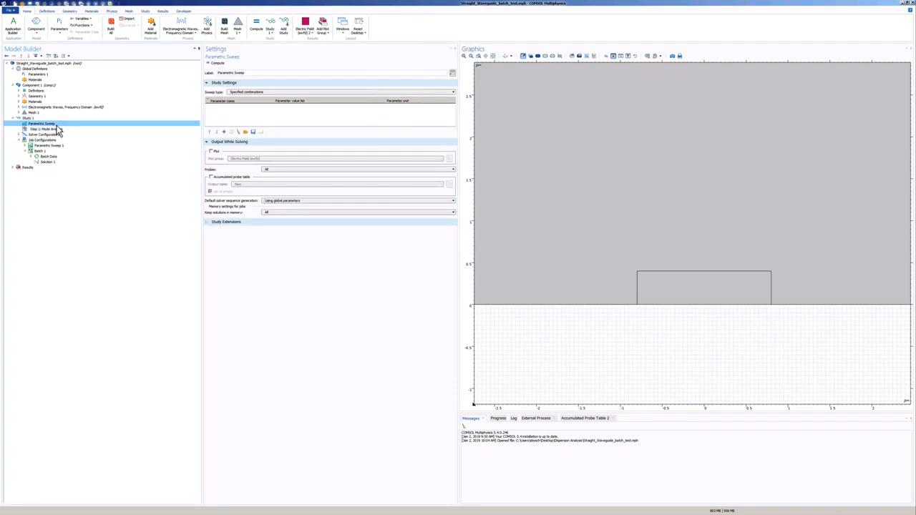
Step: Add sample_freq to the parametric sweep with the pasted value list range(1.65e14,1.0e12,2.15e14) Hz
{"action": "left_click", "coordinate": [225, 132]}
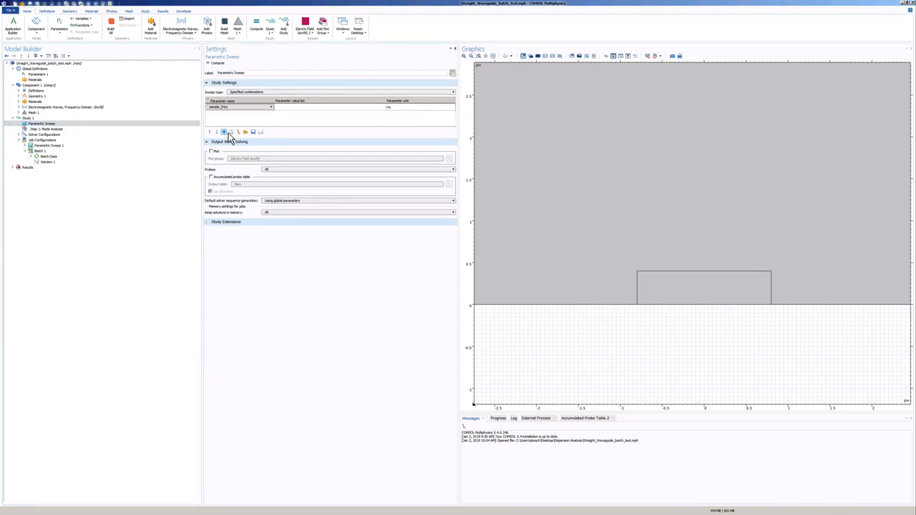
{"action": "left_click", "coordinate": [225, 112]}
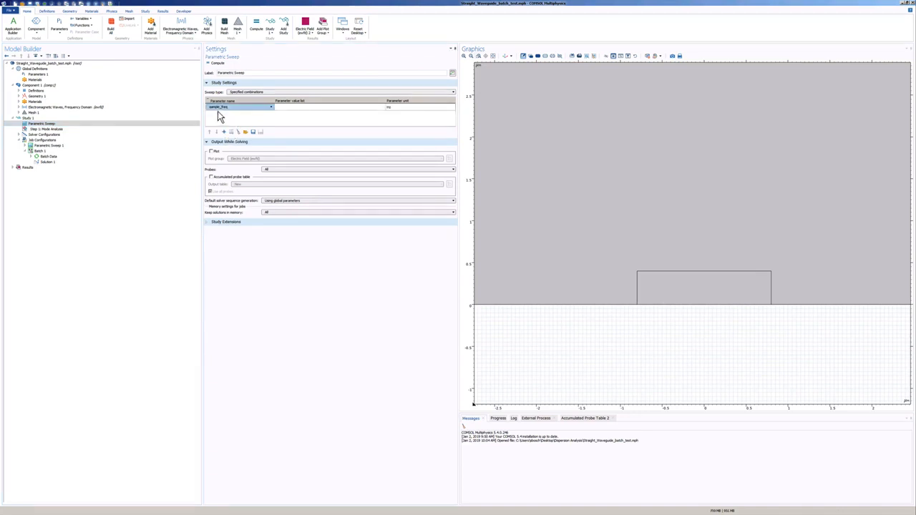
{"action": "left_click", "coordinate": [291, 107]}
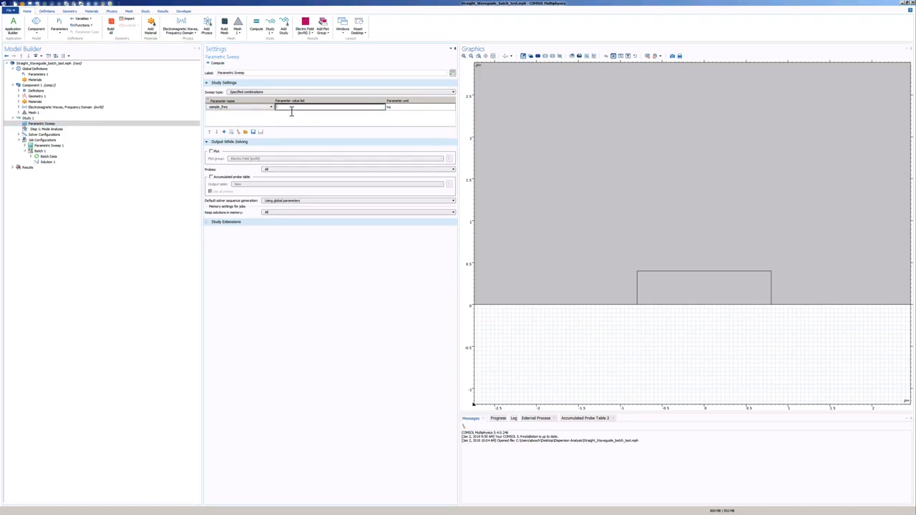
{"action": "right_click", "coordinate": [292, 115]}
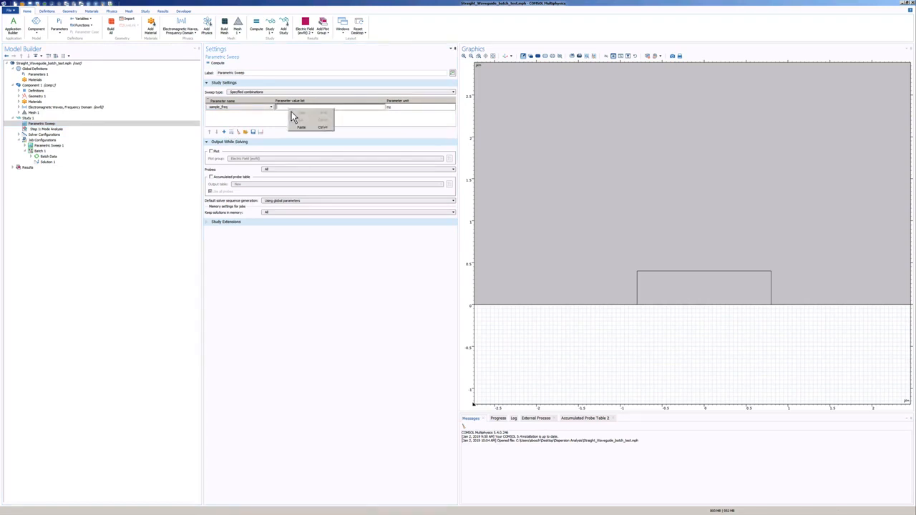
{"action": "left_click", "coordinate": [304, 127]}
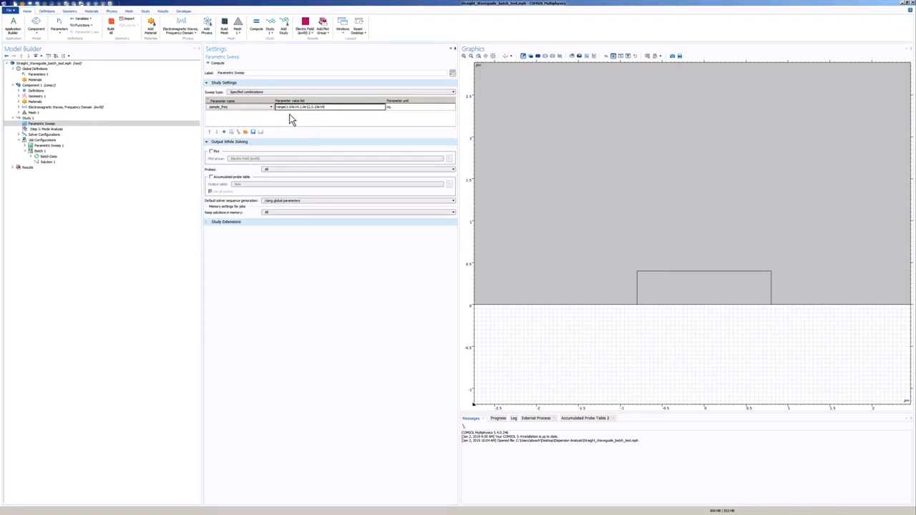
{"action": "double_click", "coordinate": [285, 106]}
{"action": "left_click", "coordinate": [293, 111]}
{"action": "left_click_drag", "start_coordinate": [331, 111], "coordinate": [290, 111]}
{"action": "left_click", "coordinate": [345, 109]}
{"action": "key", "text": "Return"}
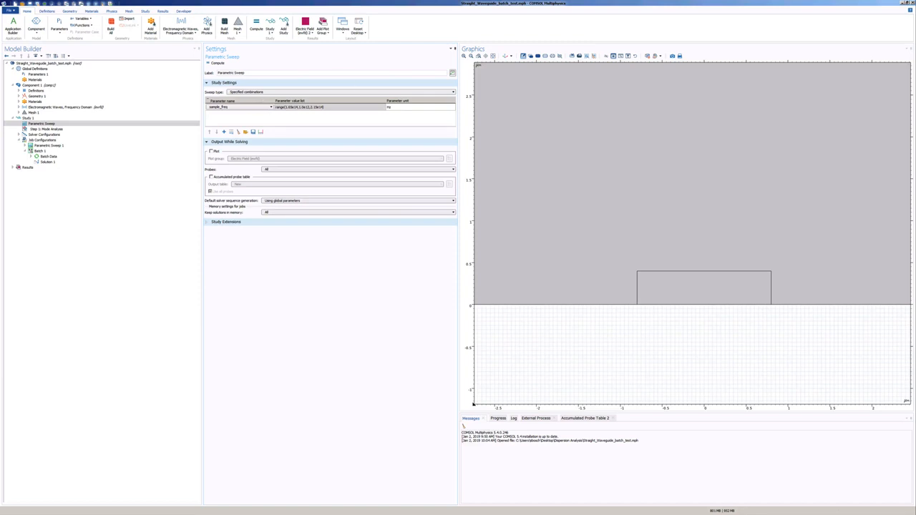
Step: Expand the Study Extensions section in the Parametric Sweep settings
{"action": "key", "text": "ctrl+Up"}
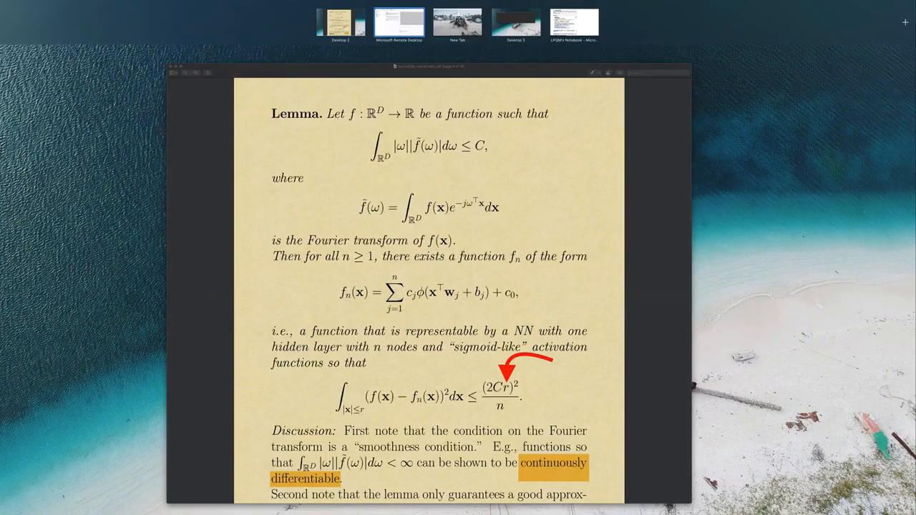
{"action": "key", "text": "ctrl+Up"}
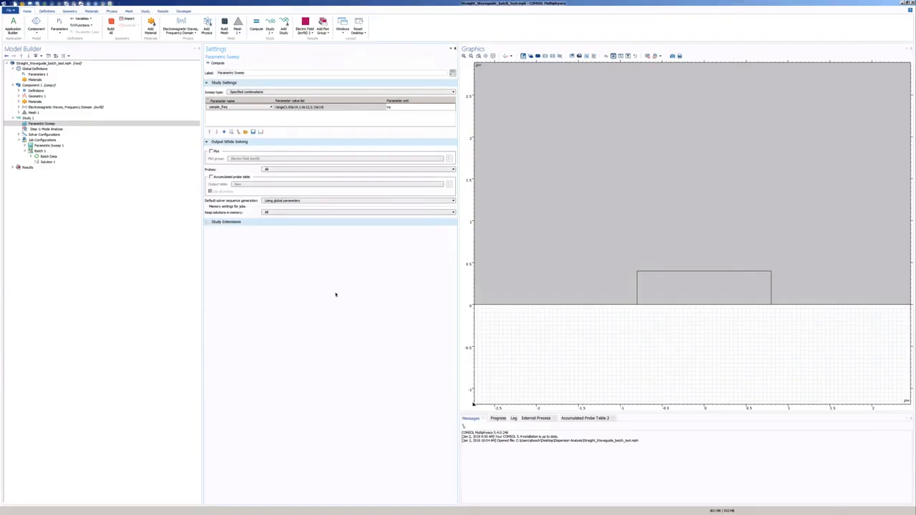
{"action": "left_click", "coordinate": [208, 222]}
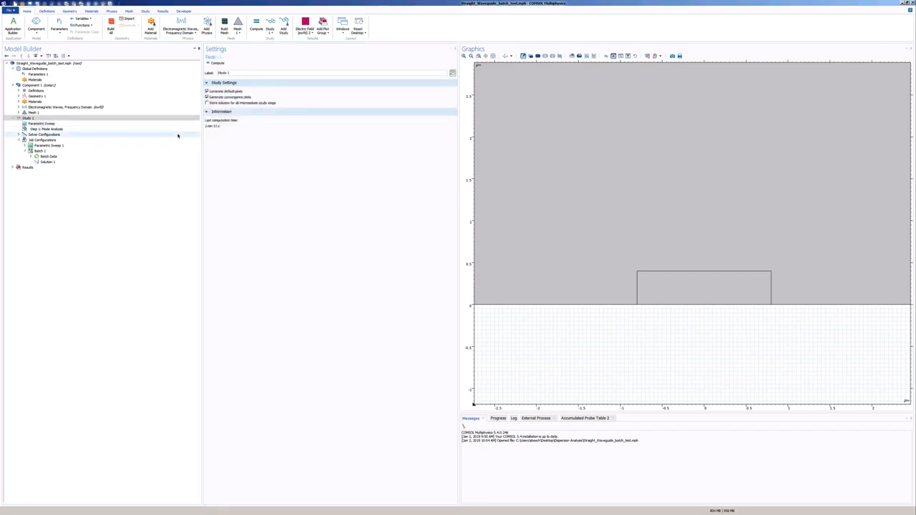
Step: Delete the Parametric Sweep node from Study 1 and add a Cluster Sweep node instead
{"action": "left_click", "coordinate": [131, 125]}
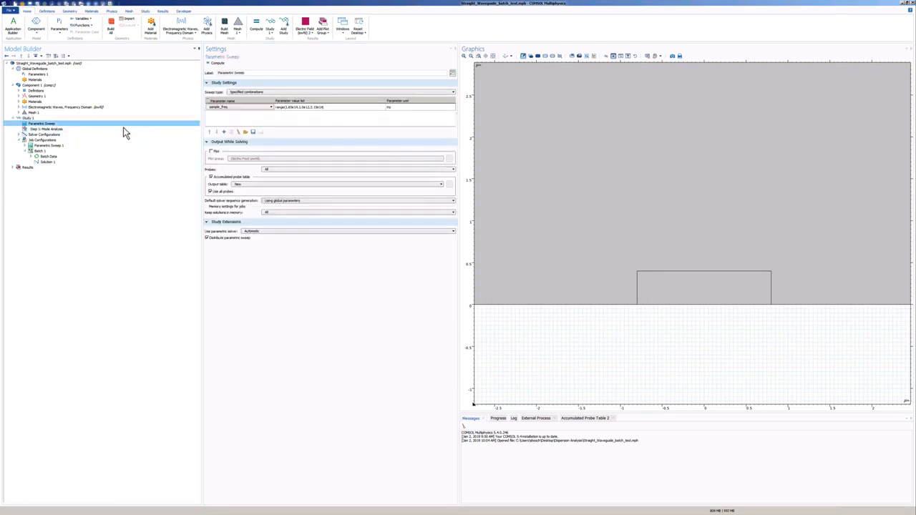
{"action": "right_click", "coordinate": [123, 126]}
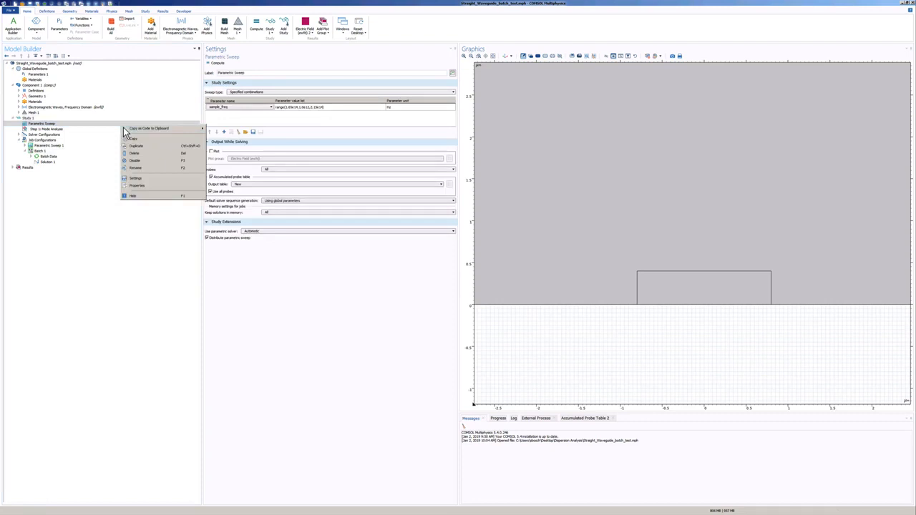
{"action": "left_click", "coordinate": [163, 157]}
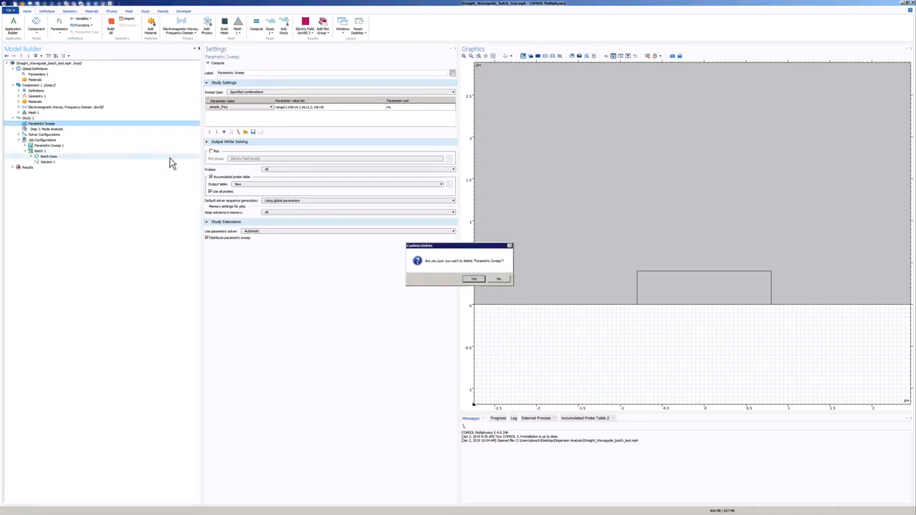
{"action": "left_click", "coordinate": [479, 281]}
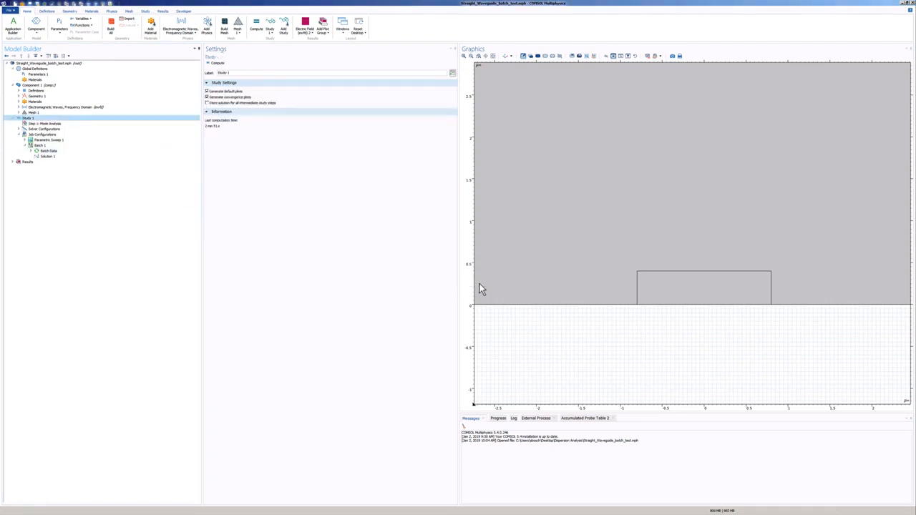
{"action": "right_click", "coordinate": [60, 122]}
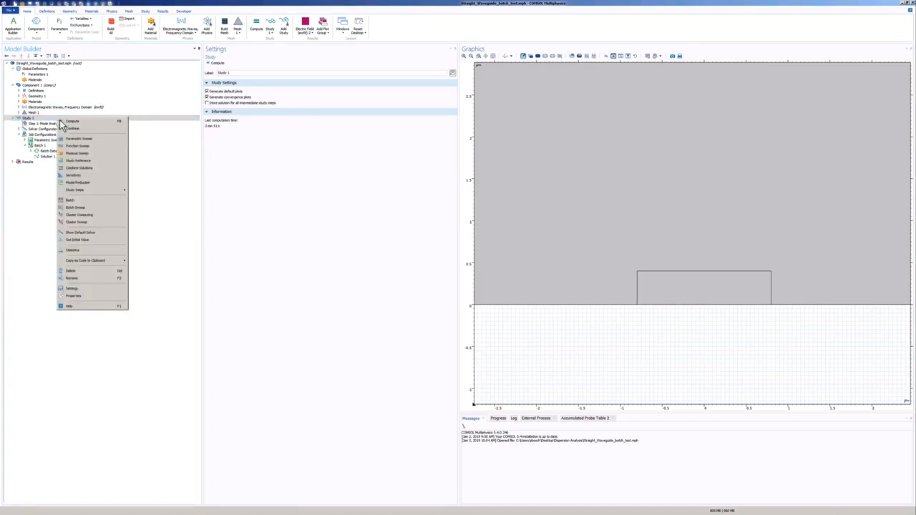
{"action": "left_click", "coordinate": [74, 226]}
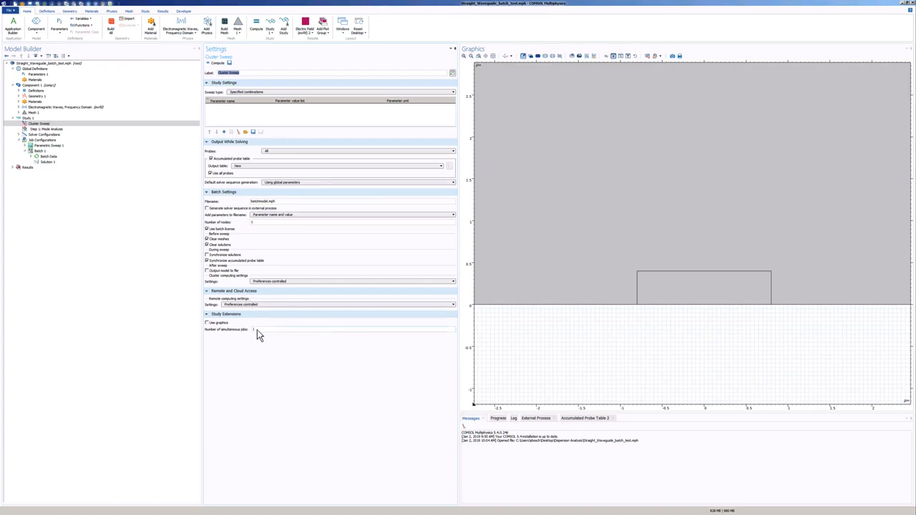
Step: Add sample_freq to the Cluster Sweep table with value list range(1.65e14,1.0e12,2.15e14) Hz
{"action": "left_click", "coordinate": [232, 119]}
{"action": "left_click", "coordinate": [224, 133]}
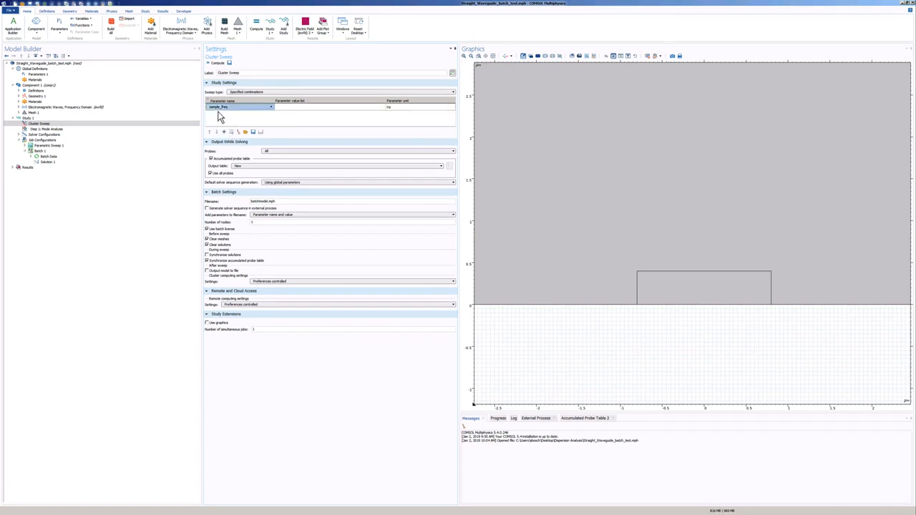
{"action": "left_click", "coordinate": [289, 111]}
{"action": "right_click", "coordinate": [290, 112]}
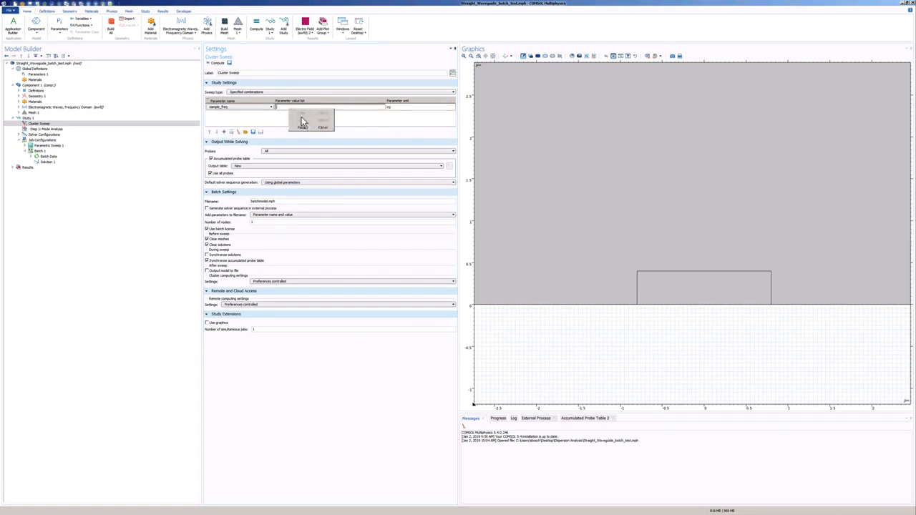
{"action": "left_click", "coordinate": [309, 128]}
{"action": "left_click", "coordinate": [335, 115]}
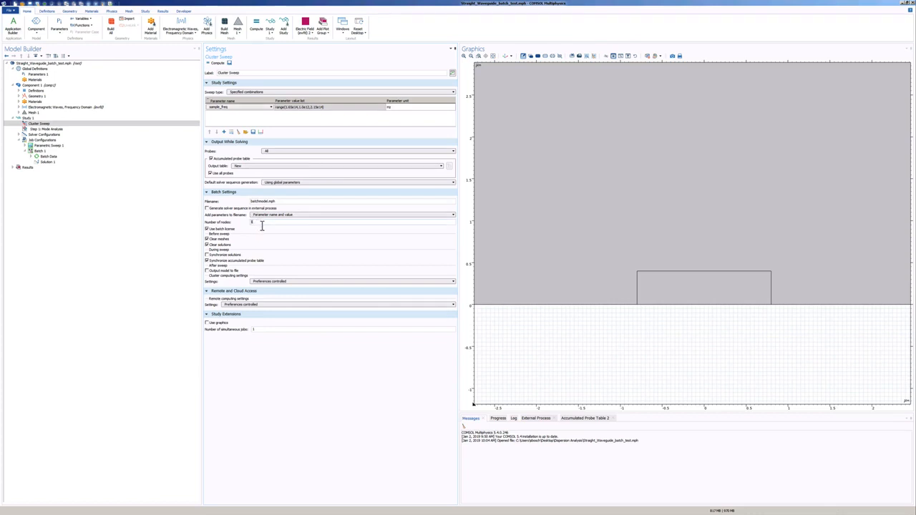
Step: Select the Number of simultaneous jobs field in the Cluster Sweep settings
{"action": "left_click", "coordinate": [265, 332]}
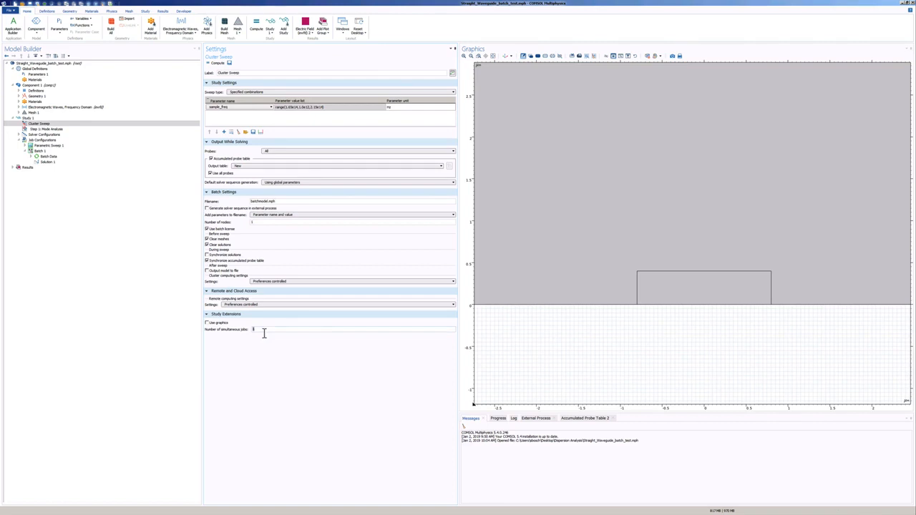